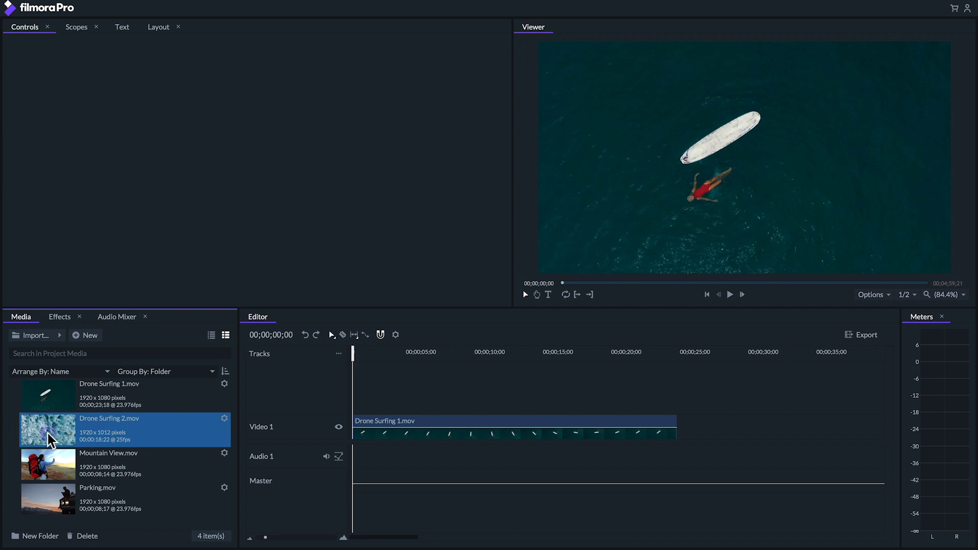
Place Drone Surfing 2.mov on Video 2 and lower its opacity to 35%
{"action": "left_click_drag", "start_coordinate": [48, 433], "coordinate": [350, 405]}
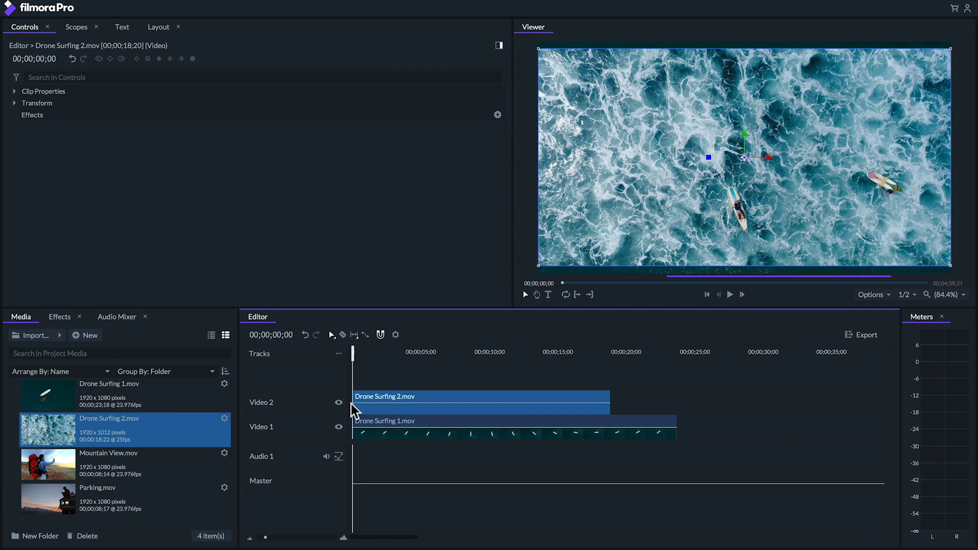
{"action": "left_click", "coordinate": [400, 351]}
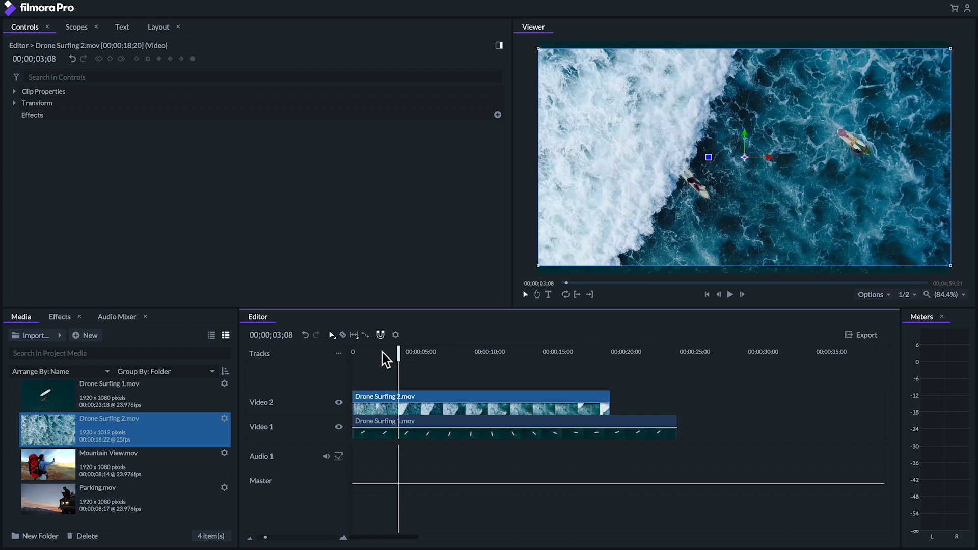
{"action": "left_click", "coordinate": [15, 102]}
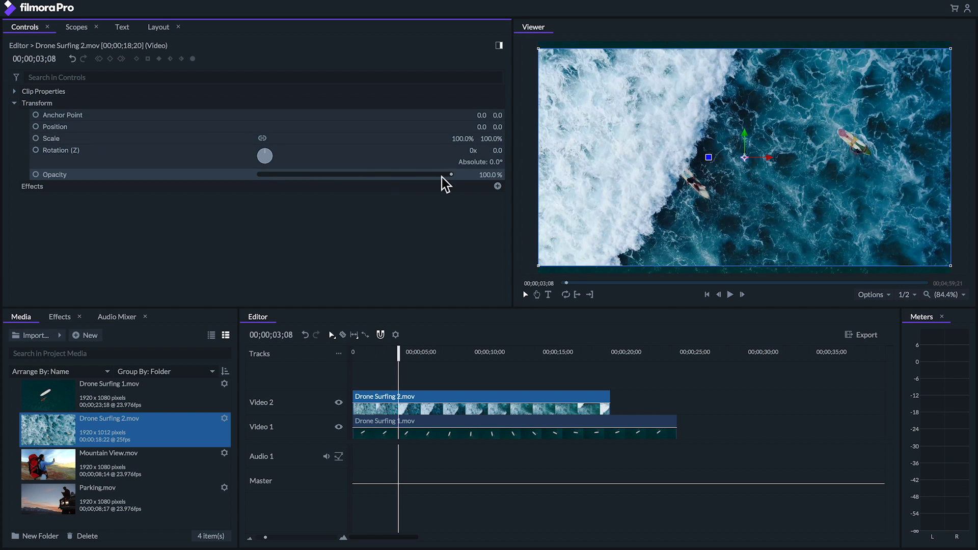
{"action": "left_click_drag", "start_coordinate": [451, 174], "coordinate": [482, 182]}
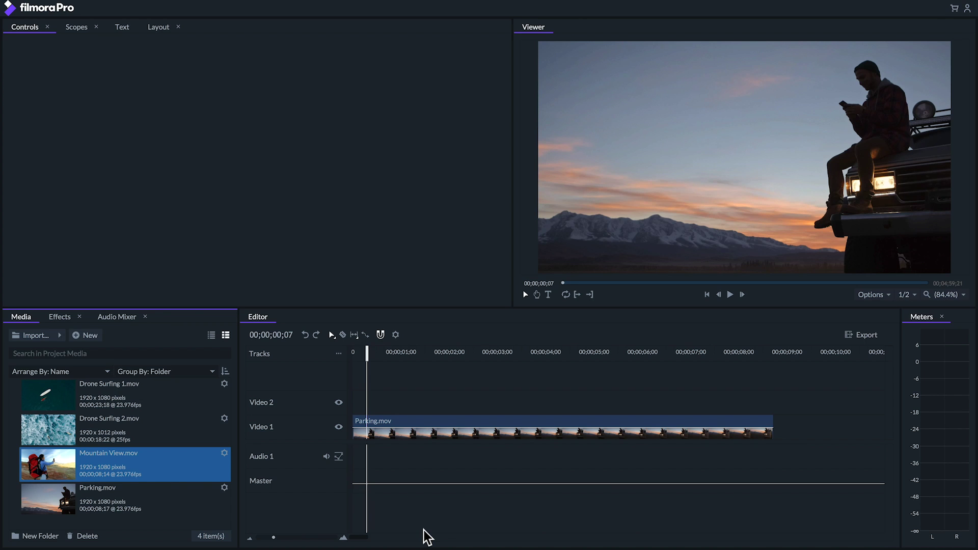
Place Mountain View.mov on Video 2 above Parking.mov and search the effects for 'pip'
{"action": "left_click_drag", "start_coordinate": [210, 456], "coordinate": [351, 408]}
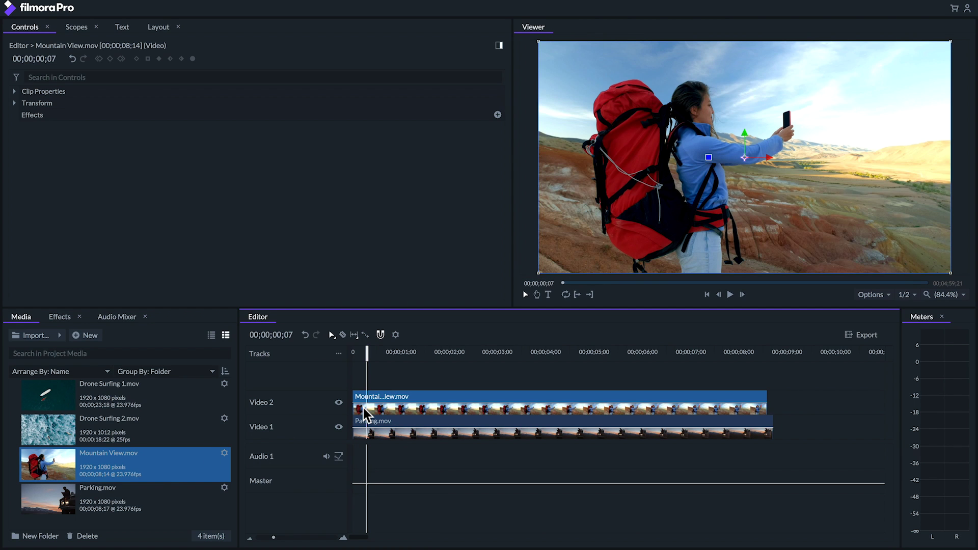
{"action": "left_click", "coordinate": [59, 316]}
{"action": "left_click", "coordinate": [53, 335]}
{"action": "type", "text": "pip"}
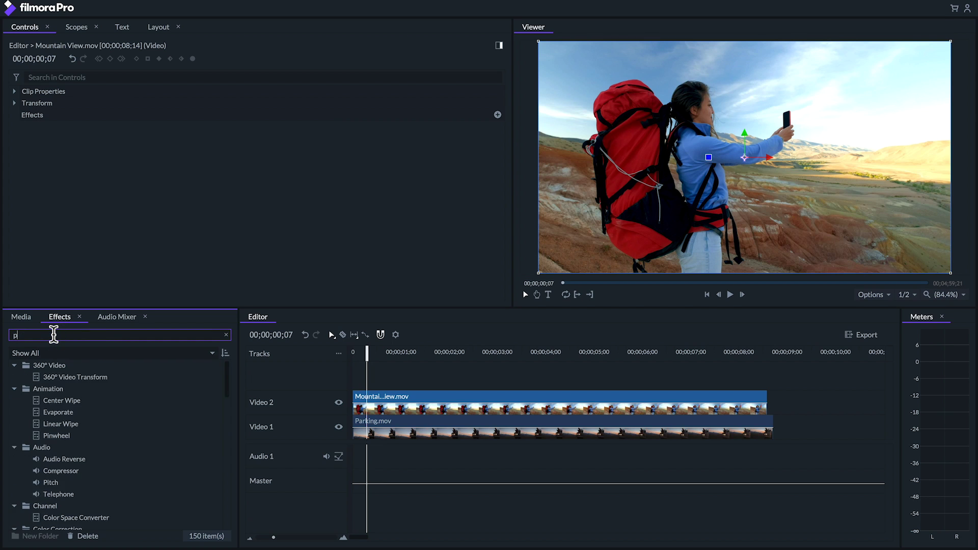
Apply the PiP effect to Mountain View.mov and adjust the inset size
{"action": "left_click", "coordinate": [41, 377]}
{"action": "left_click_drag", "start_coordinate": [370, 399], "coordinate": [374, 402]}
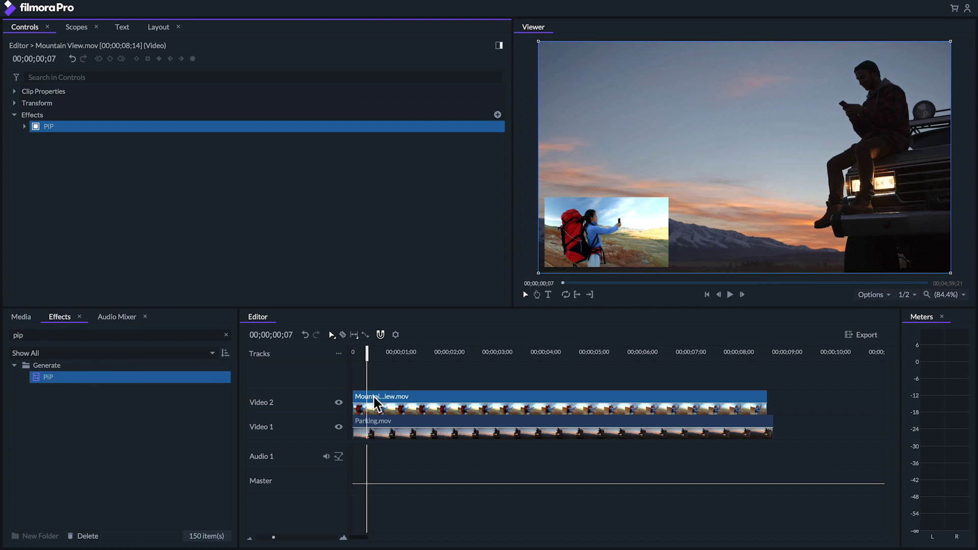
{"action": "left_click", "coordinate": [24, 126]}
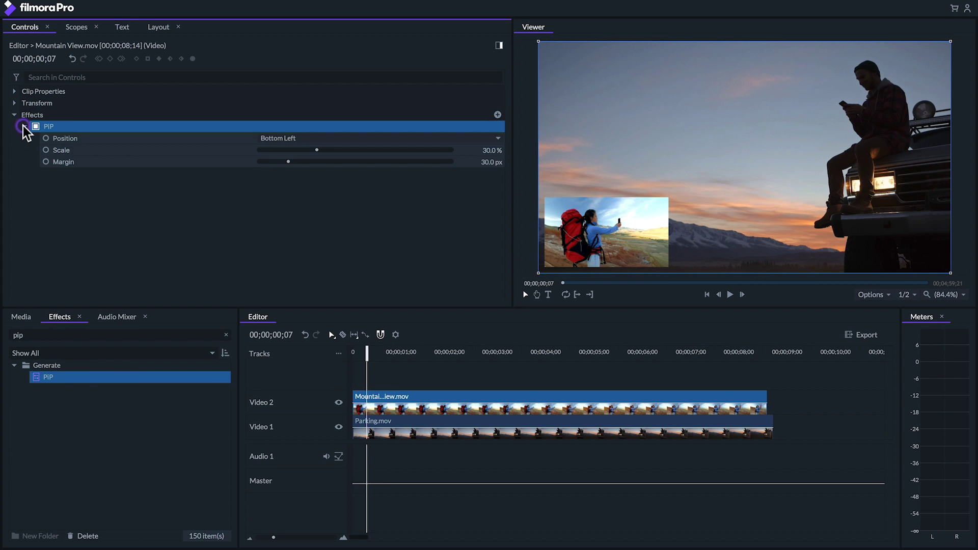
{"action": "mouse_move", "coordinate": [318, 152]}
{"action": "left_mouse_down"}
{"action": "mouse_move", "coordinate": [359, 151]}
{"action": "mouse_move", "coordinate": [325, 152]}
{"action": "left_mouse_up"}
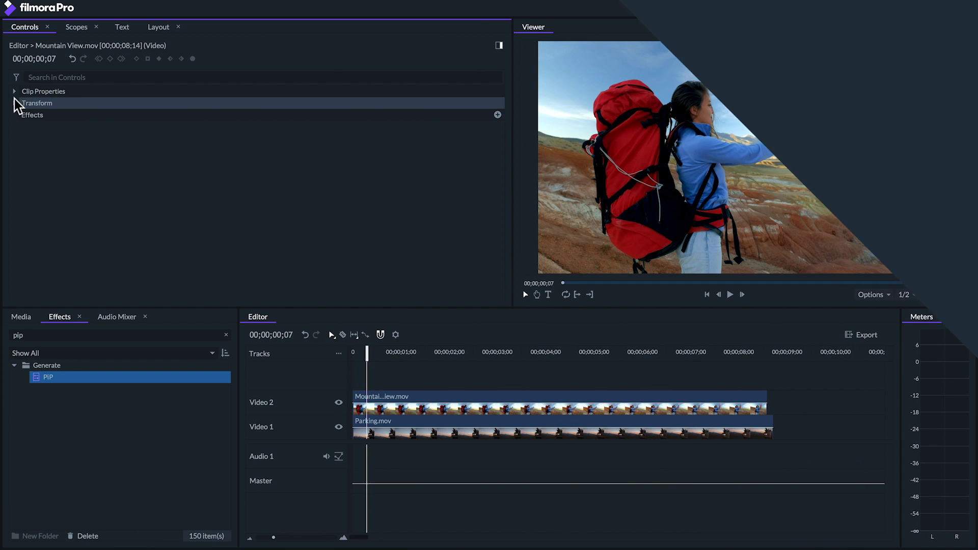
Scale the Mountain View clip to about 41% and move it to the lower left
{"action": "left_click", "coordinate": [14, 102]}
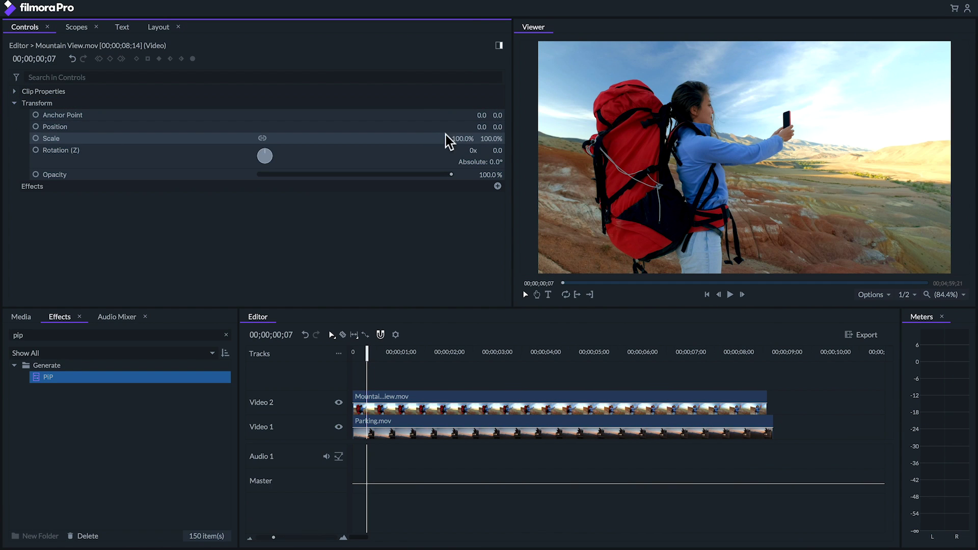
{"action": "left_click_drag", "start_coordinate": [461, 138], "coordinate": [462, 137]}
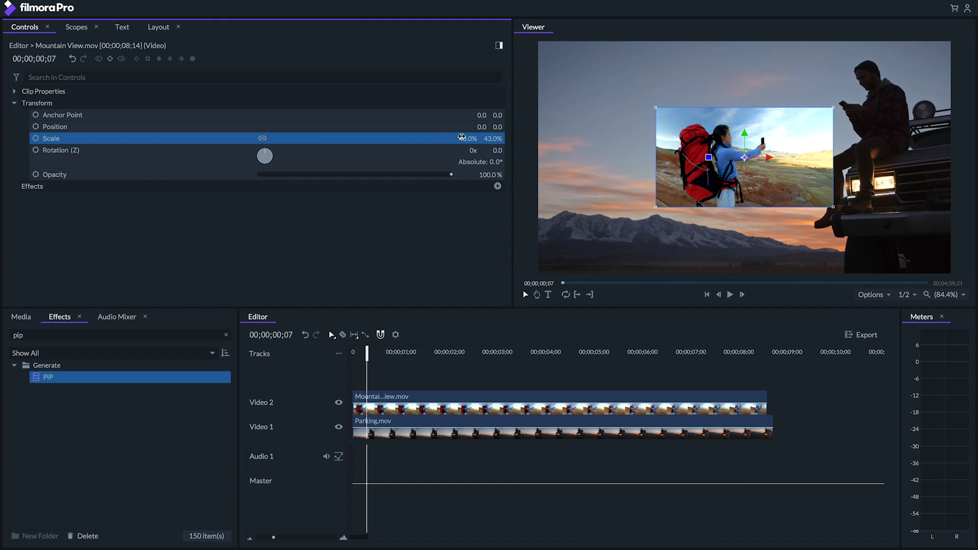
{"action": "left_click_drag", "start_coordinate": [777, 181], "coordinate": [659, 237]}
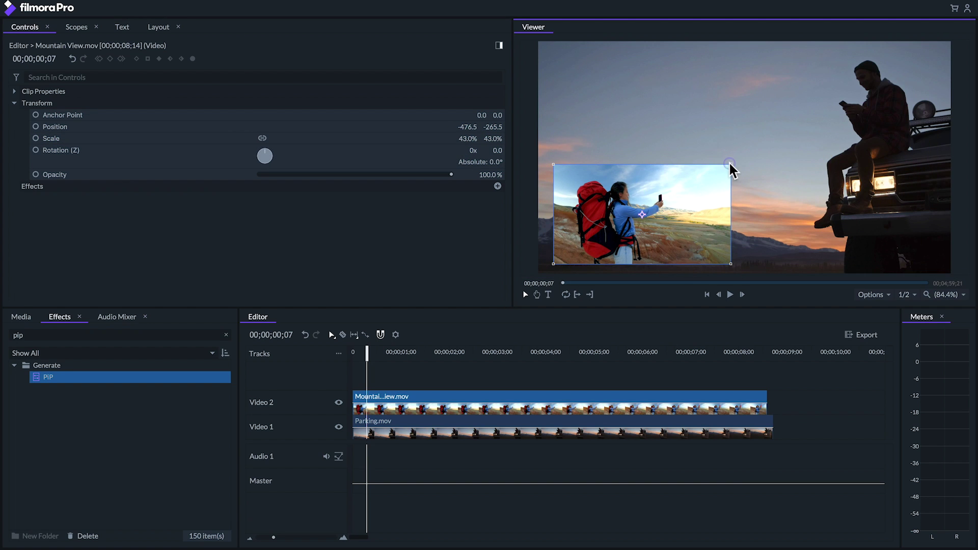
{"action": "mouse_move", "coordinate": [729, 164]}
{"action": "left_mouse_down"}
{"action": "mouse_move", "coordinate": [685, 178]}
{"action": "mouse_move", "coordinate": [725, 159]}
{"action": "left_mouse_up"}
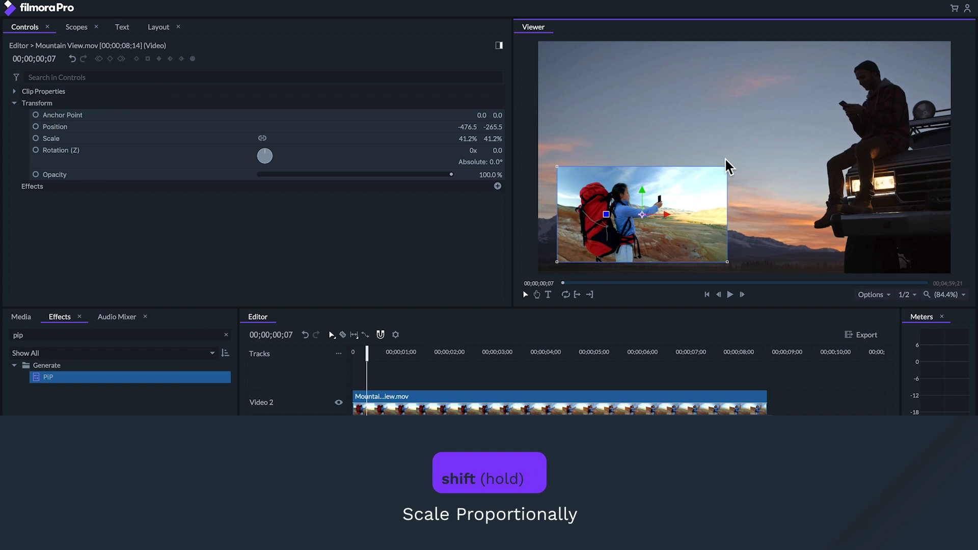
Apply Drop Shadow to Mountain View and raise its values to 20.4 px and 40.9 px
{"action": "left_click", "coordinate": [44, 335]}
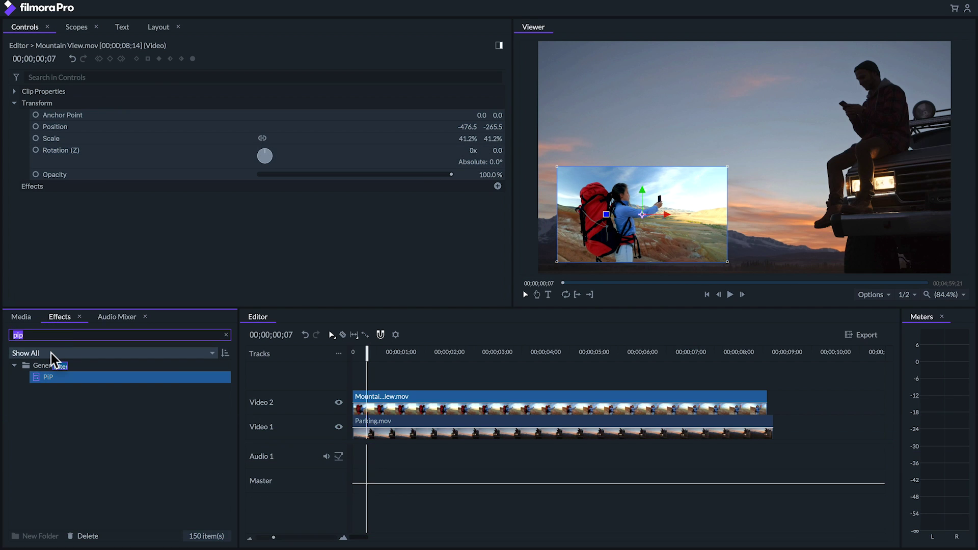
{"action": "type", "text": "drop"}
{"action": "left_click", "coordinate": [37, 378]}
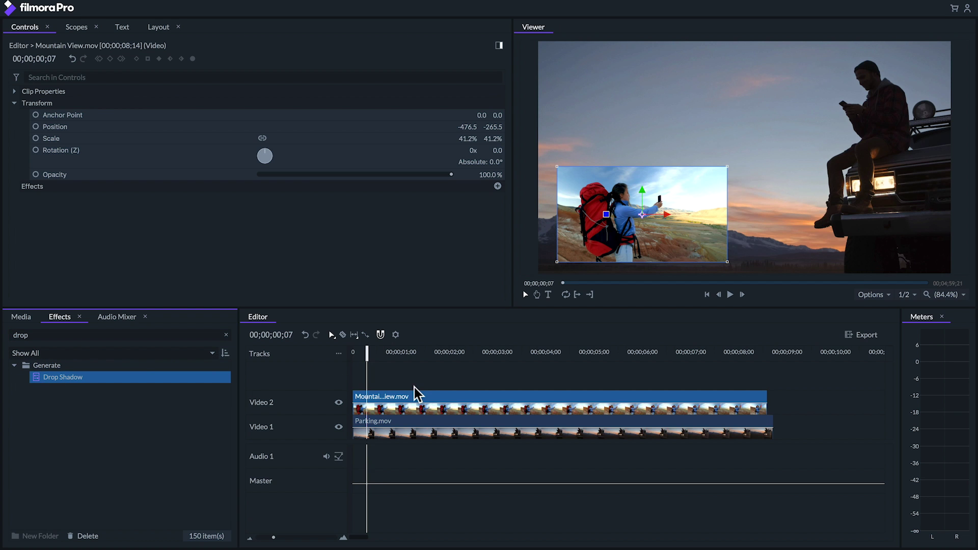
{"action": "left_click_drag", "start_coordinate": [414, 387], "coordinate": [414, 398]}
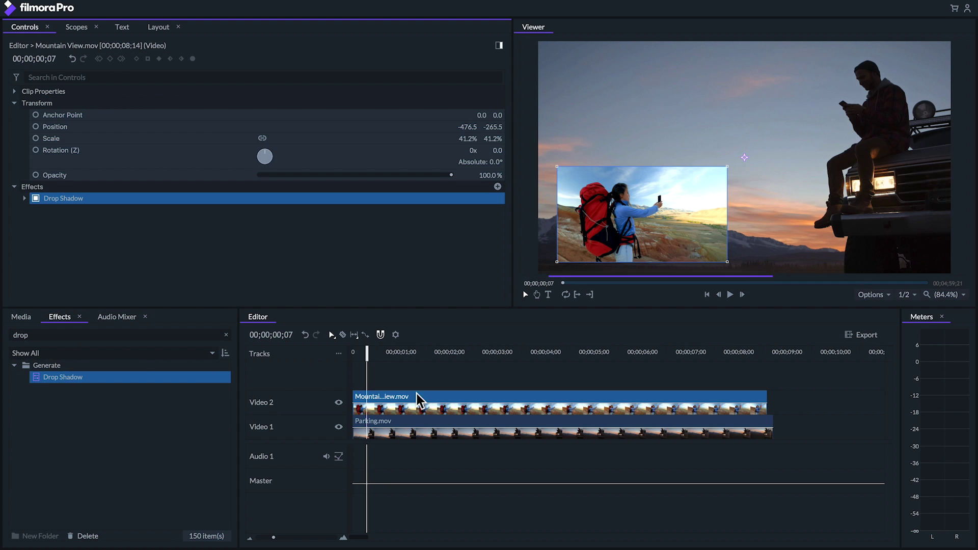
{"action": "left_click", "coordinate": [23, 198]}
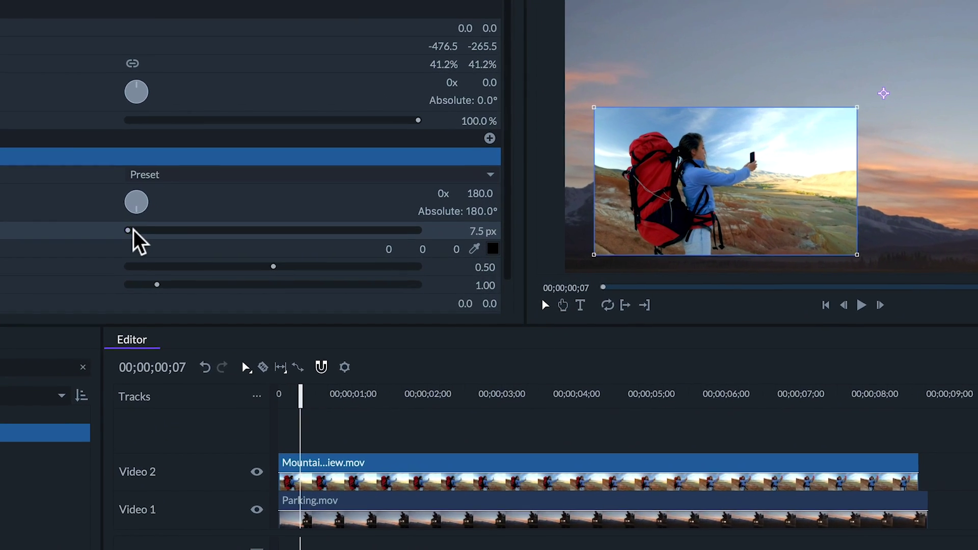
{"action": "left_click_drag", "start_coordinate": [128, 230], "coordinate": [130, 230]}
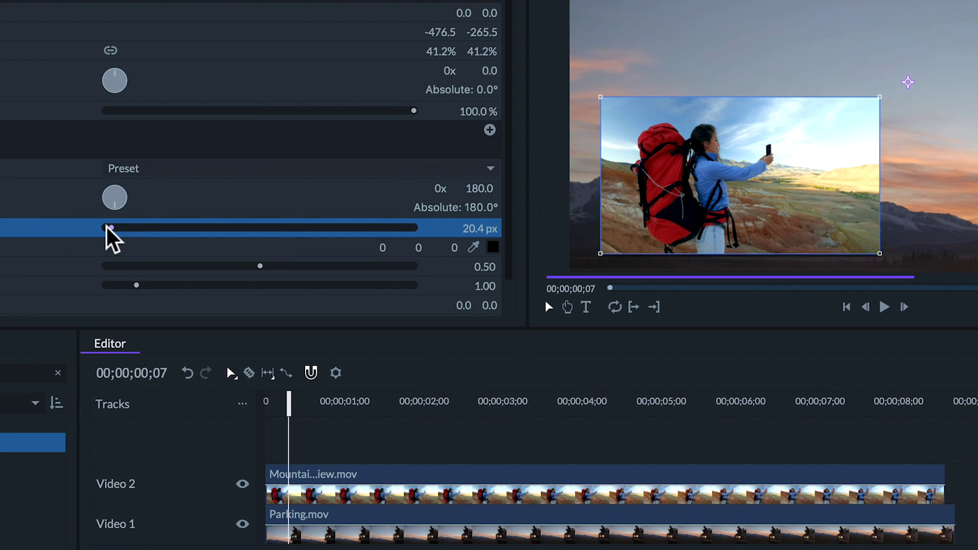
{"action": "scroll", "coordinate": [51, 284], "scroll_direction": "down", "scroll_amount": 2}
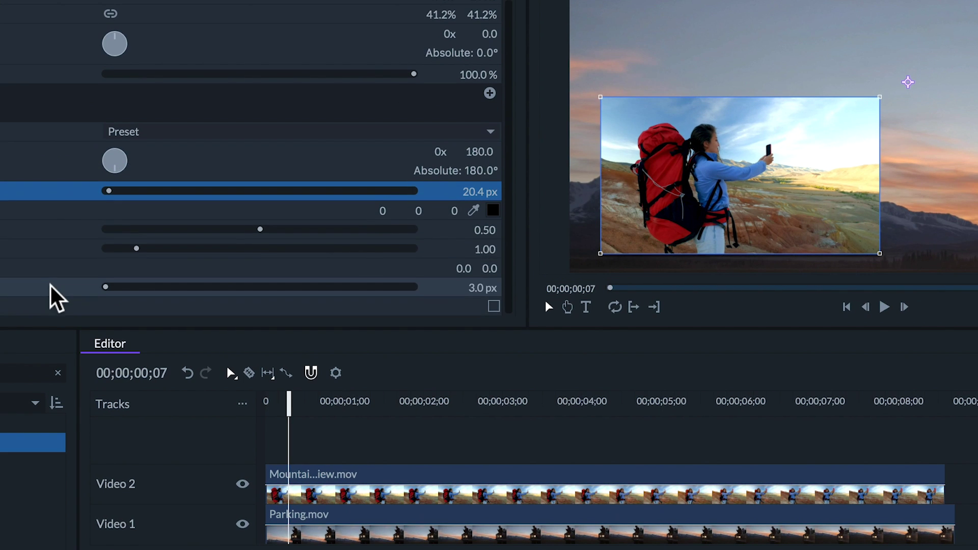
{"action": "left_click_drag", "start_coordinate": [105, 287], "coordinate": [167, 287]}
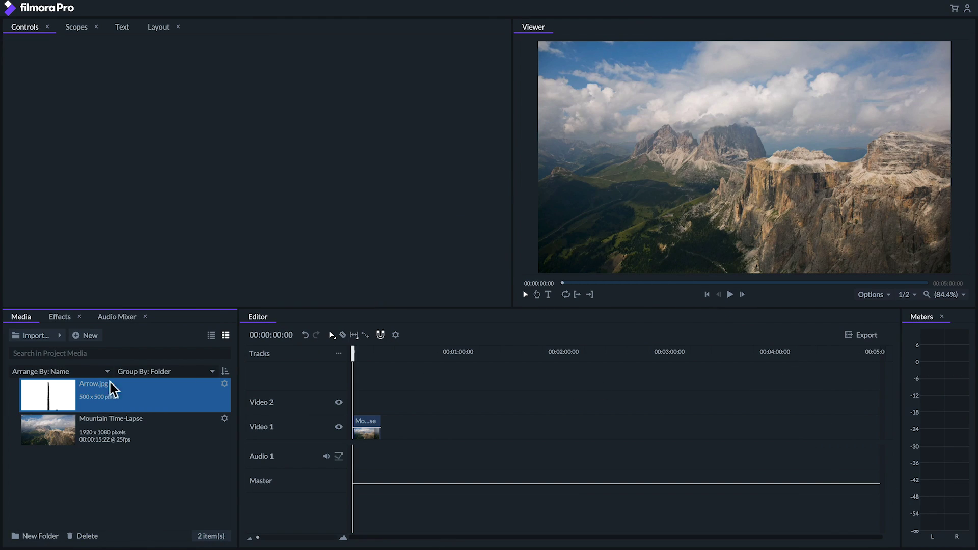
Place Arrow.jpg on Video 2 and shrink it into the upper right of the frame
{"action": "left_click_drag", "start_coordinate": [38, 393], "coordinate": [353, 399]}
{"action": "left_click_drag", "start_coordinate": [741, 182], "coordinate": [797, 130]}
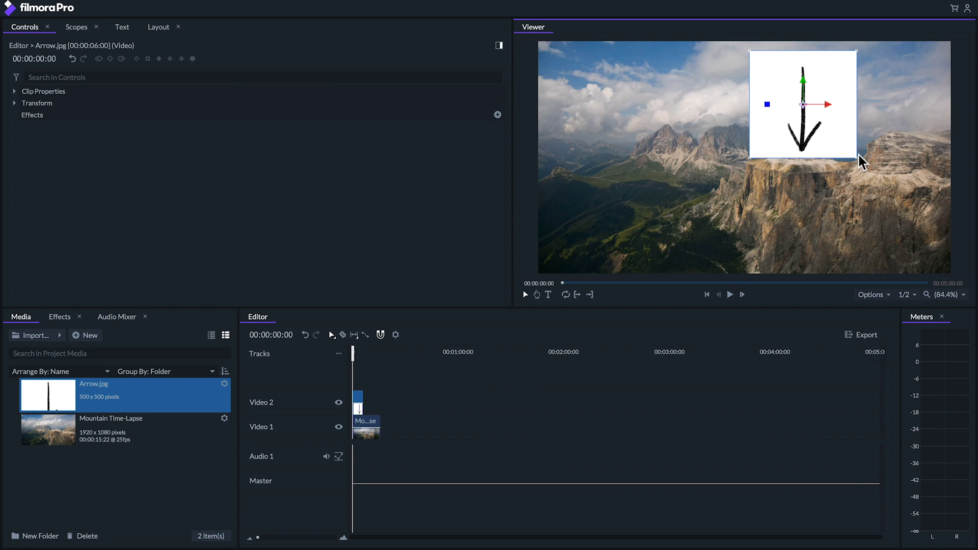
{"action": "left_click", "coordinate": [826, 140]}
{"action": "left_click_drag", "start_coordinate": [856, 156], "coordinate": [820, 121]}
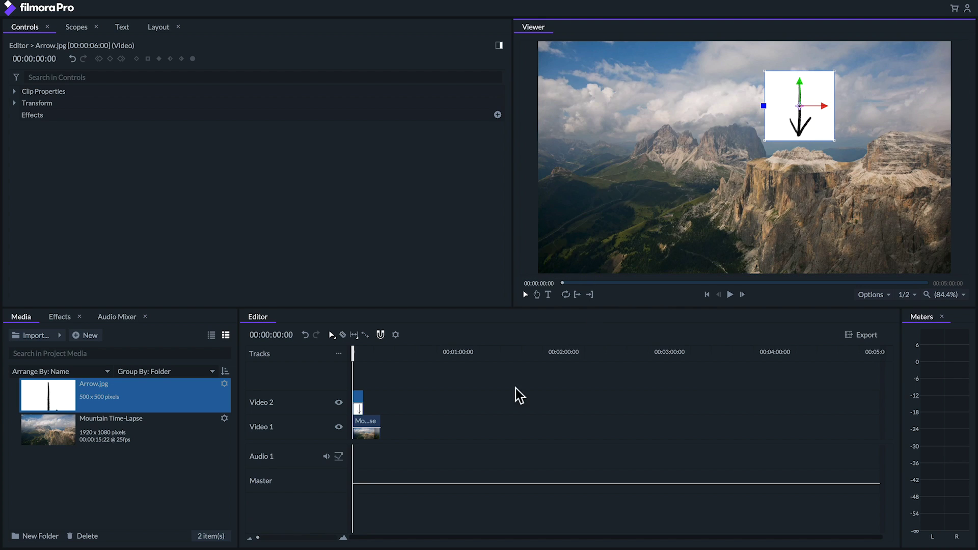
Set the arrow clip's blend mode to Darken
{"action": "left_click", "coordinate": [17, 92]}
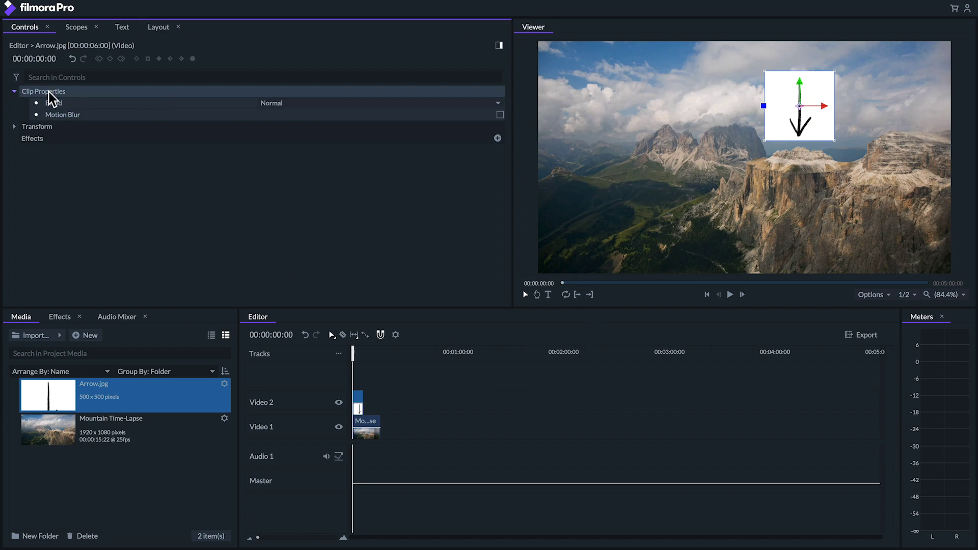
{"action": "left_click", "coordinate": [380, 103]}
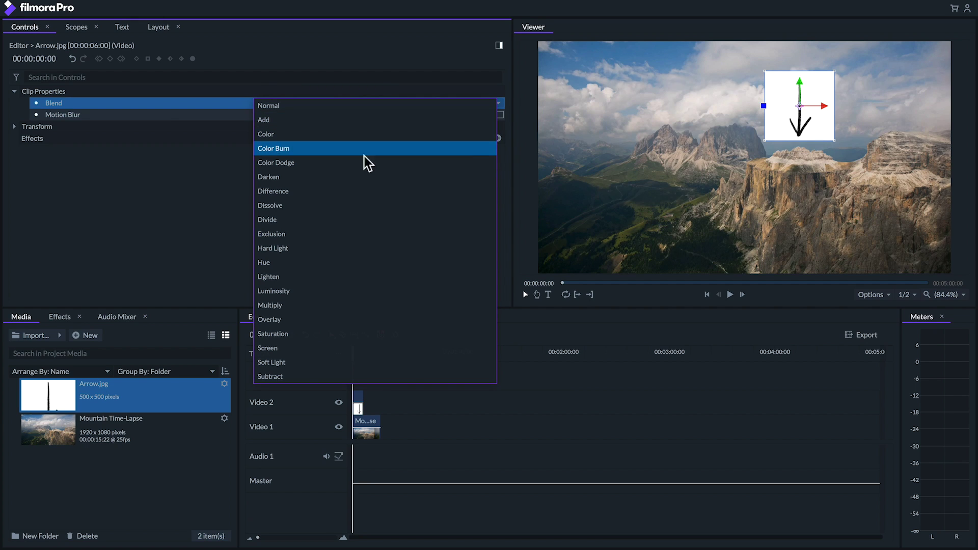
{"action": "left_click", "coordinate": [350, 173]}
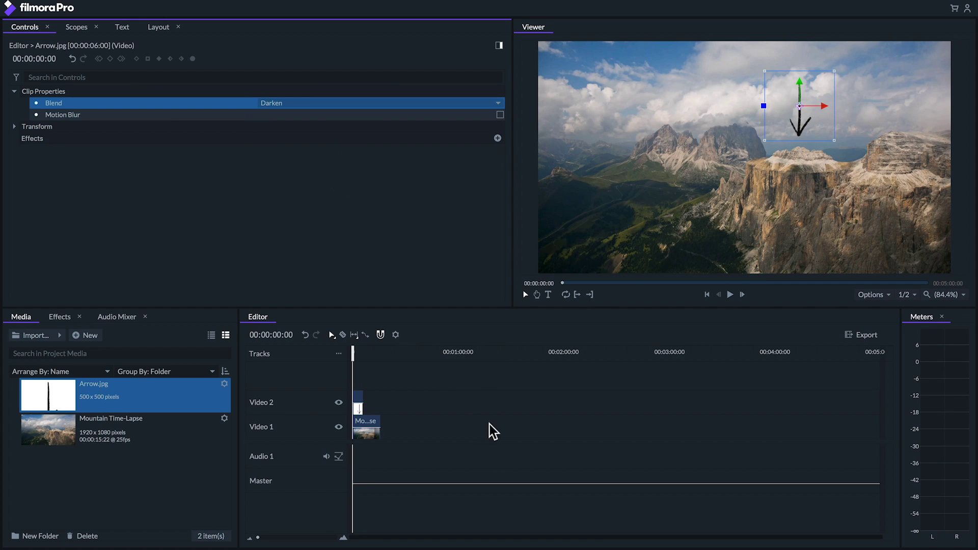
Deselect the arrow and play back the composite from about one second in
{"action": "left_click_drag", "start_coordinate": [348, 347], "coordinate": [350, 347]}
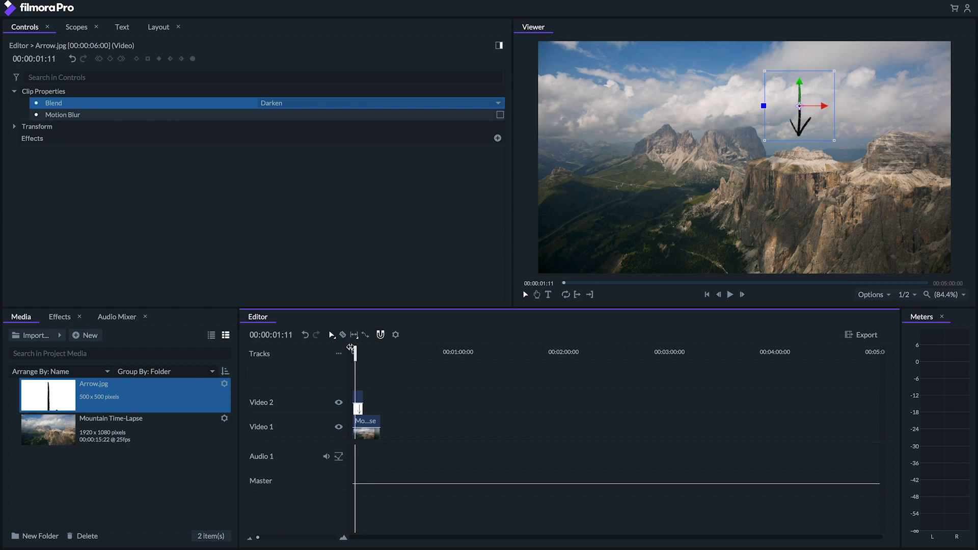
{"action": "left_click", "coordinate": [386, 372]}
{"action": "key", "text": "space"}
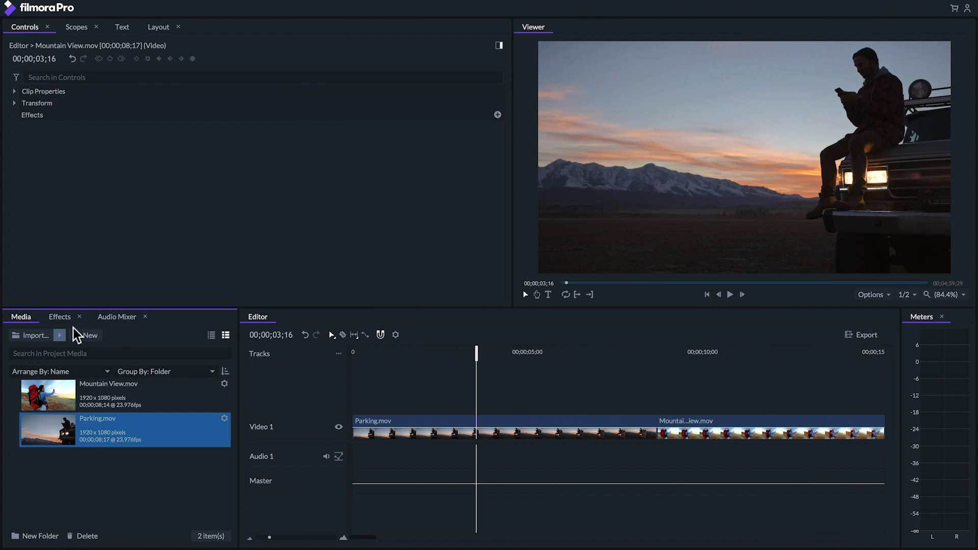
Expand the Lights & Flares folder in the Effects library to list its flare effects
{"action": "left_click", "coordinate": [60, 316]}
{"action": "scroll", "coordinate": [151, 411], "scroll_direction": "down", "scroll_amount": 3}
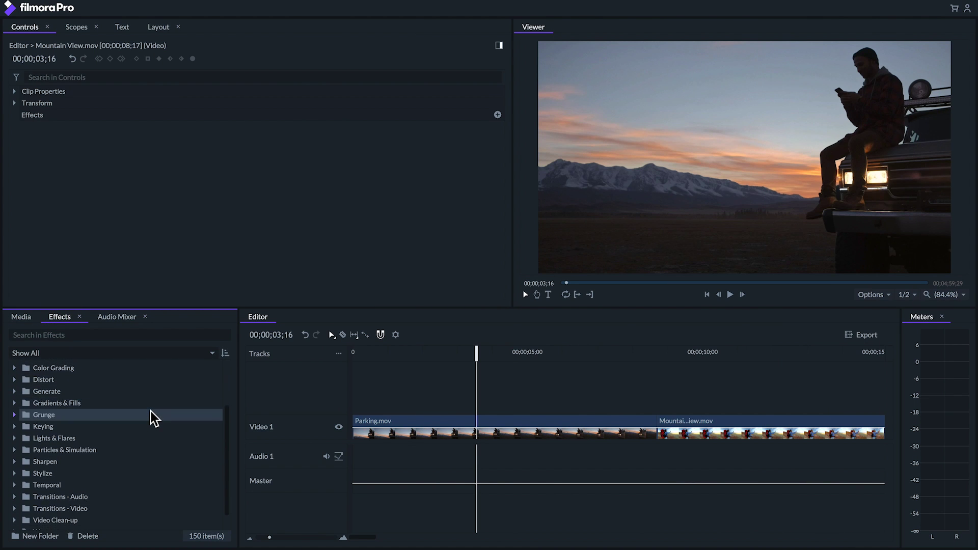
{"action": "left_click", "coordinate": [14, 429]}
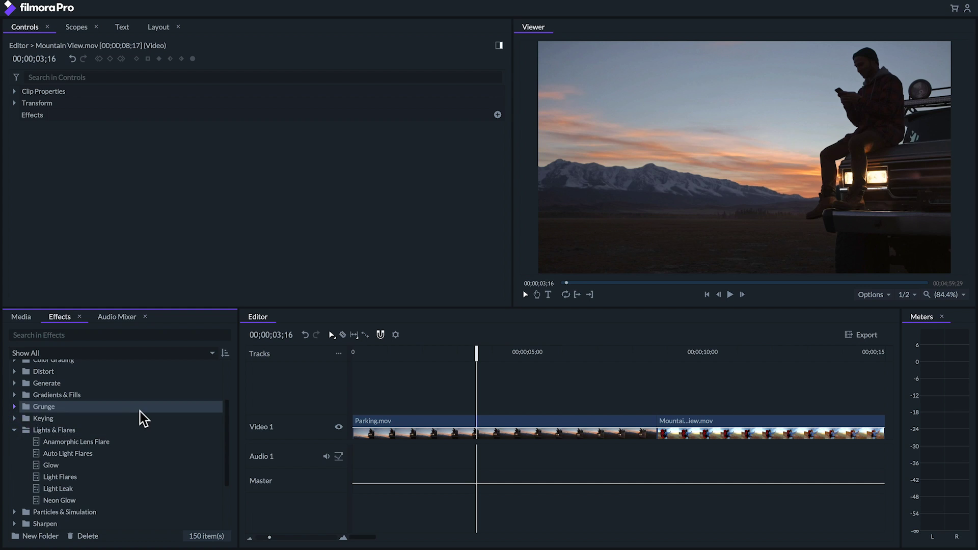
{"action": "scroll", "coordinate": [140, 412], "scroll_direction": "down", "scroll_amount": 1}
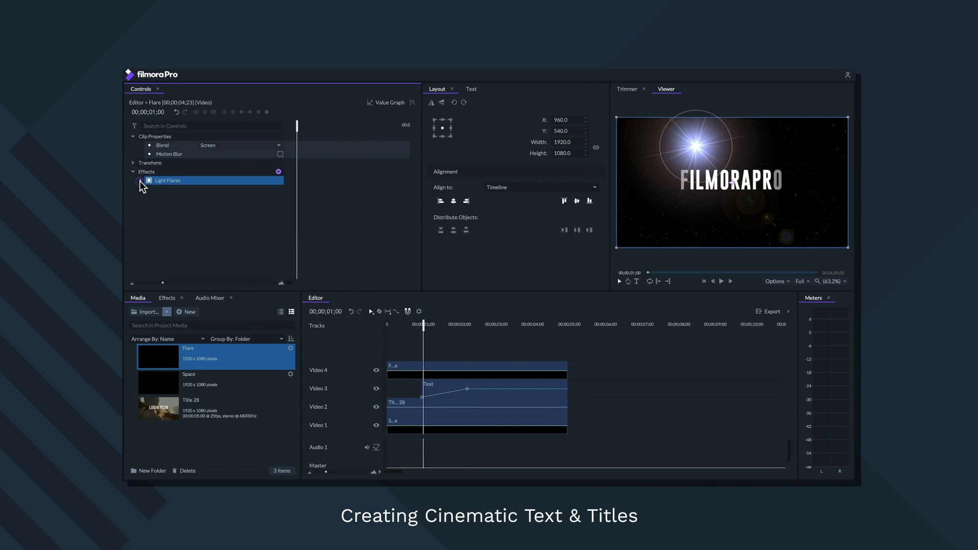
Set the Anamorphic Lens Flare orientation to Horizontal and its threshold to about 0.78
{"action": "left_click", "coordinate": [195, 187]}
{"action": "left_click", "coordinate": [234, 225]}
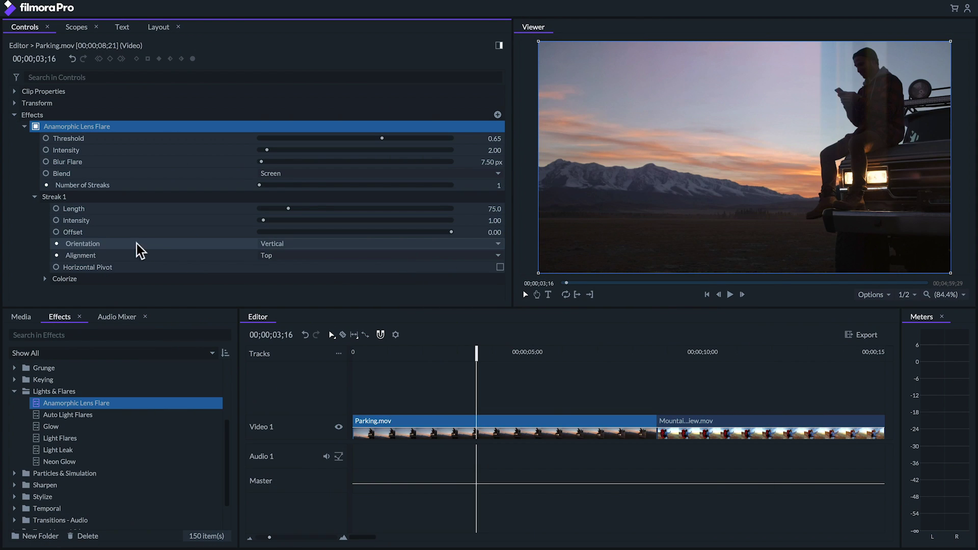
{"action": "left_click", "coordinate": [286, 243]}
{"action": "left_click", "coordinate": [284, 250]}
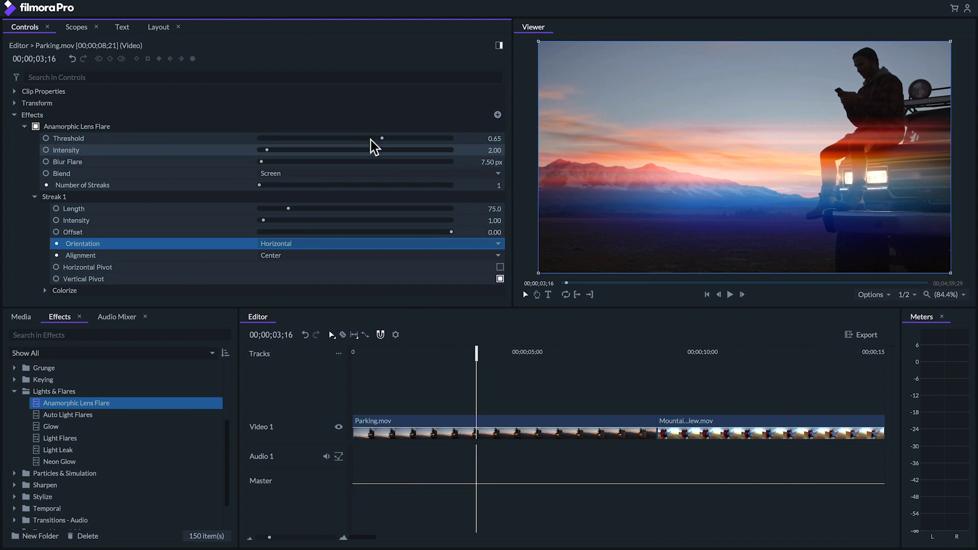
{"action": "left_click_drag", "start_coordinate": [382, 138], "coordinate": [418, 138]}
Play back Parking.mov from earlier to preview the lens flare
{"action": "left_click", "coordinate": [435, 353]}
{"action": "key", "text": "space"}
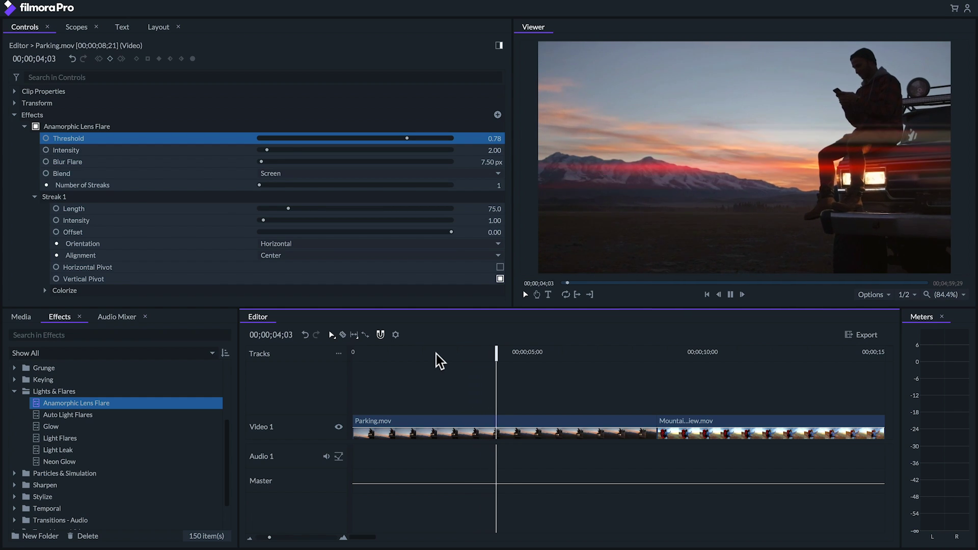
{"action": "key", "text": "space"}
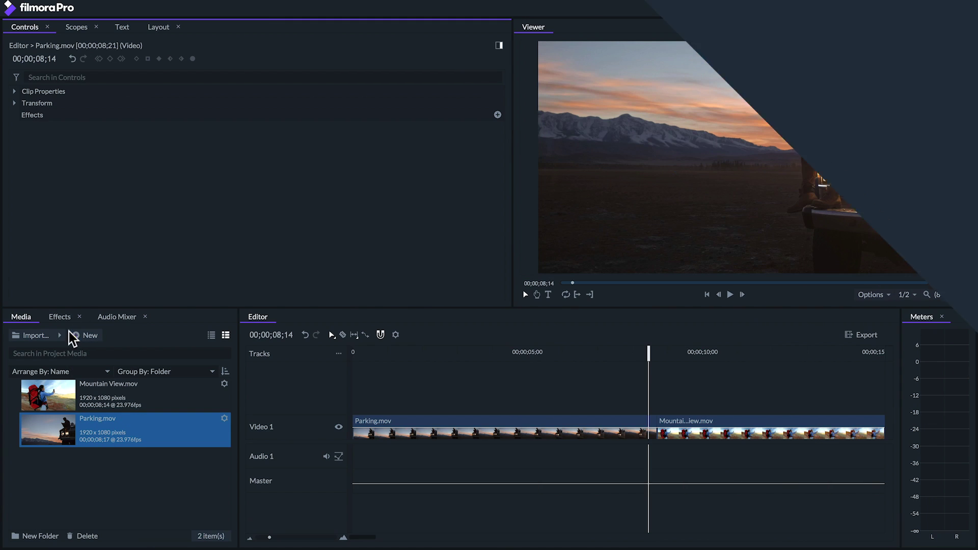
Create a plane named Flare, put it on Video 2, and stretch it across both clips
{"action": "left_click", "coordinate": [76, 336]}
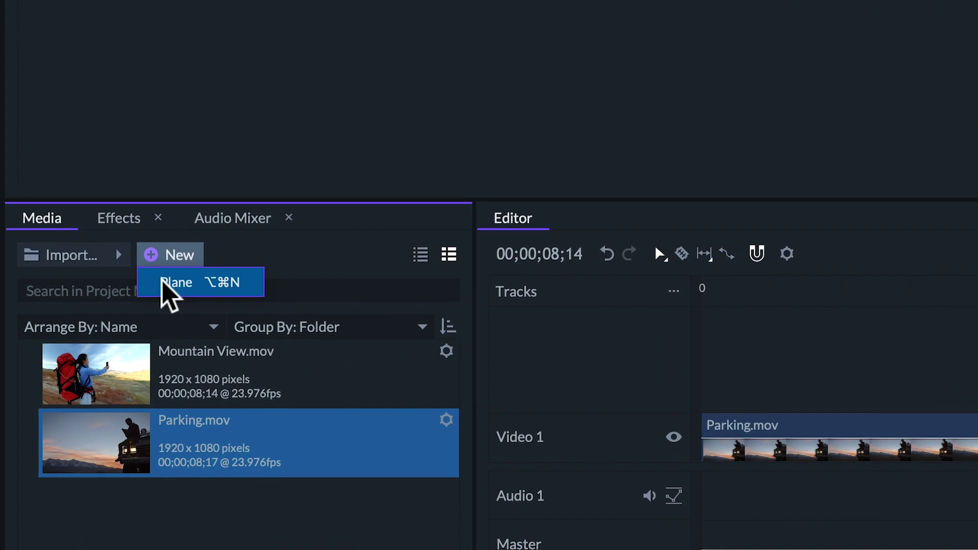
{"action": "left_click", "coordinate": [81, 348]}
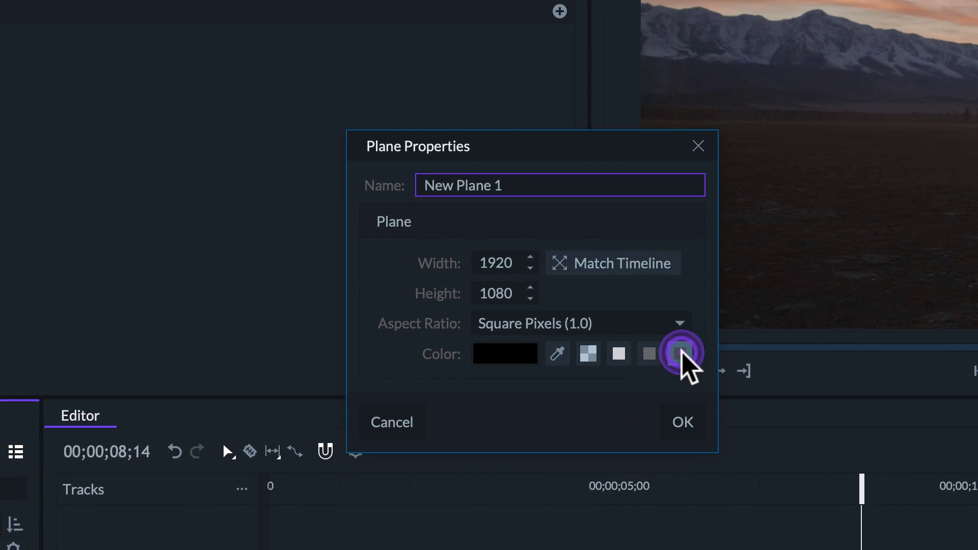
{"action": "triple_click", "coordinate": [528, 184]}
{"action": "type", "text": "Flare"}
{"action": "key", "text": "Return"}
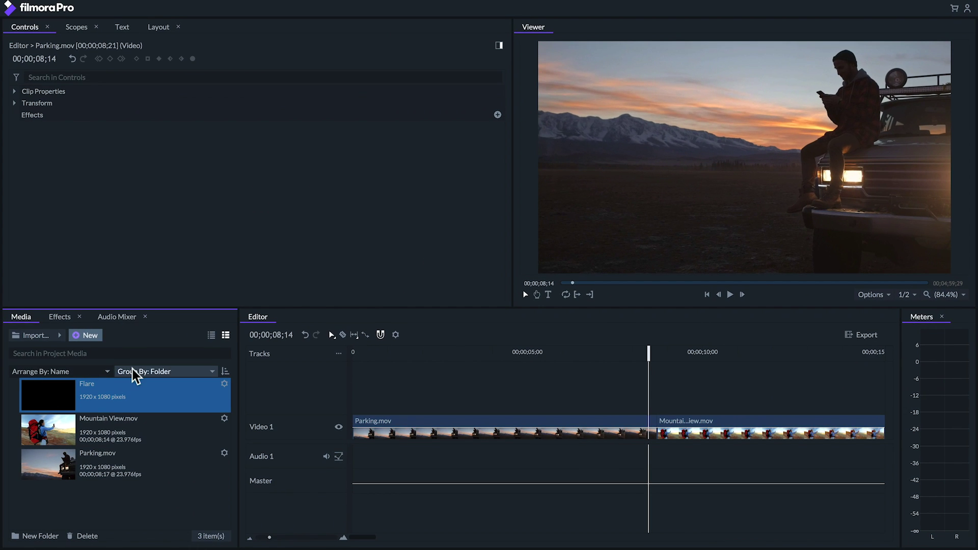
{"action": "left_click_drag", "start_coordinate": [56, 394], "coordinate": [355, 417]}
{"action": "left_click_drag", "start_coordinate": [524, 395], "coordinate": [849, 395]}
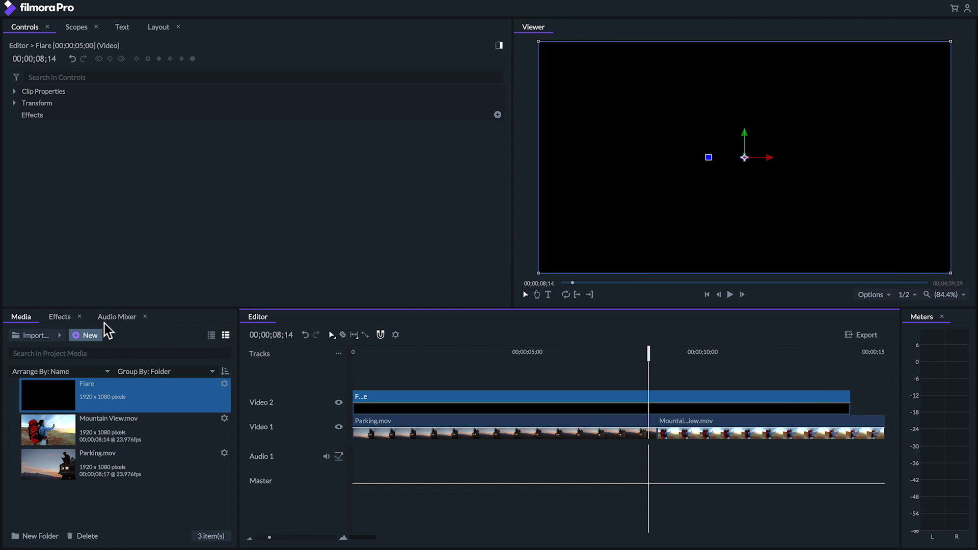
Apply Light Flares to the Flare plane and drag the flare to the lower right
{"action": "left_click", "coordinate": [59, 317]}
{"action": "left_click", "coordinate": [36, 438]}
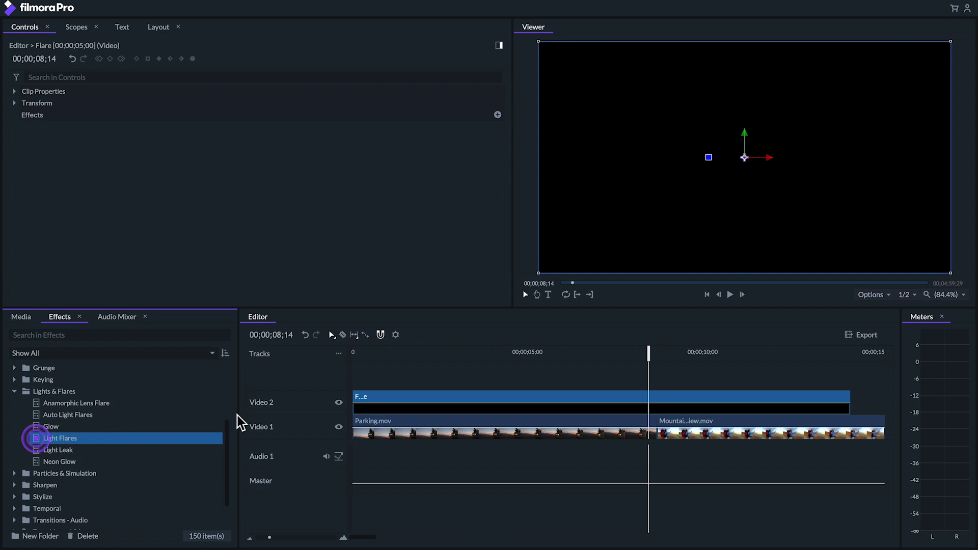
{"action": "left_click_drag", "start_coordinate": [237, 414], "coordinate": [651, 396]}
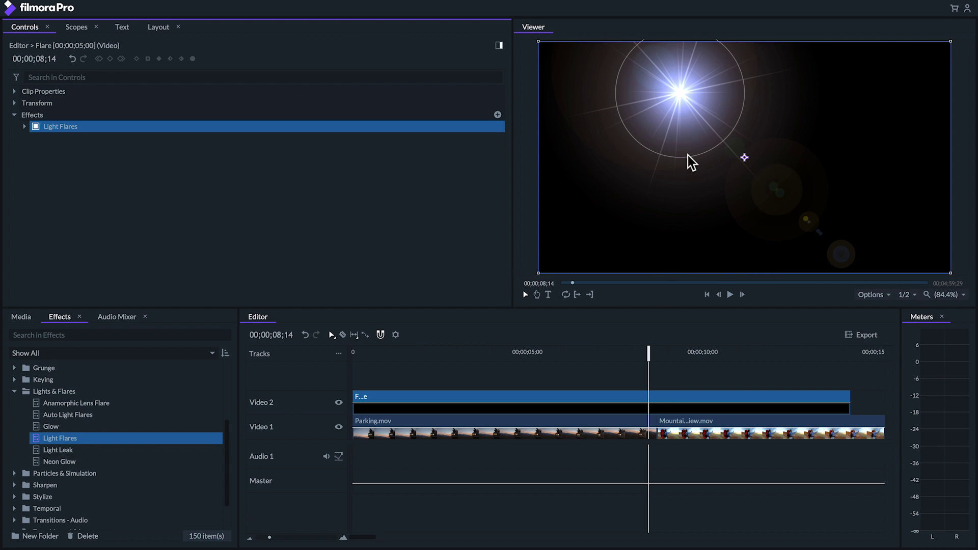
{"action": "left_click_drag", "start_coordinate": [677, 91], "coordinate": [890, 199]}
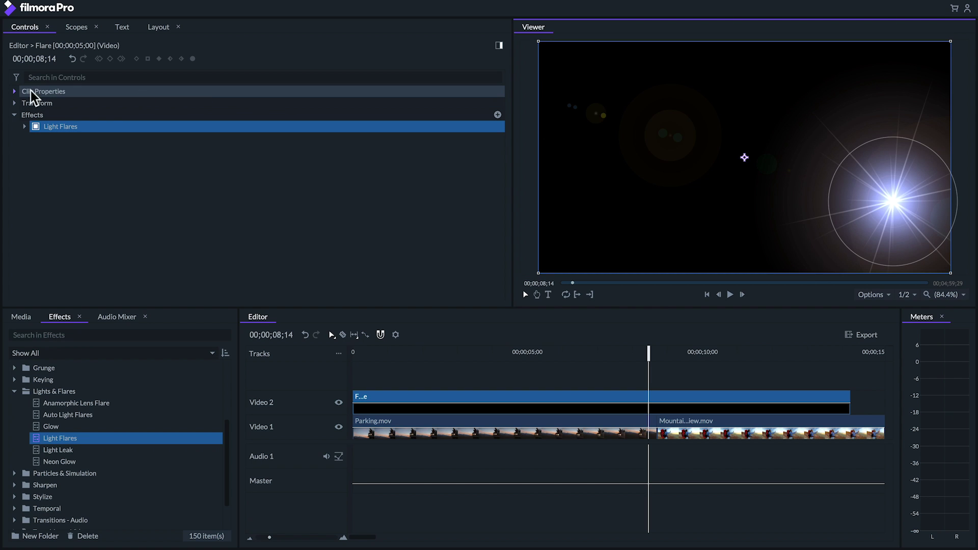
{"action": "left_click", "coordinate": [15, 92]}
Set the Flare plane's blend mode to Add and move the flare toward the right edge
{"action": "left_click", "coordinate": [292, 102]}
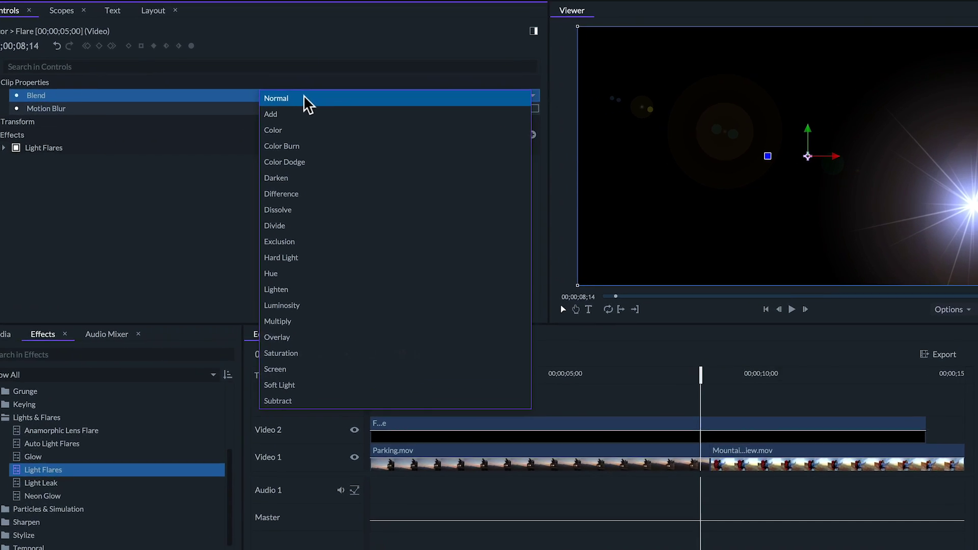
{"action": "left_click", "coordinate": [328, 96]}
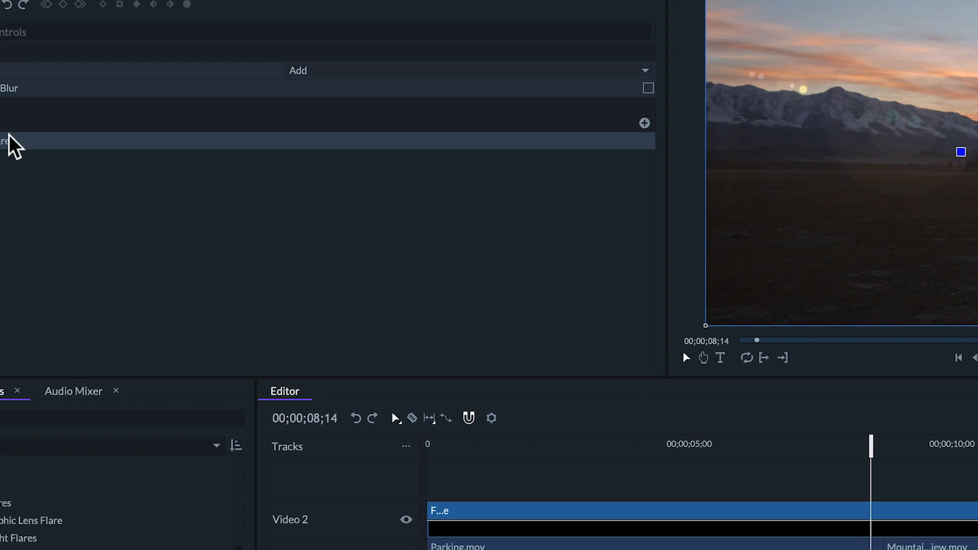
{"action": "left_click", "coordinate": [11, 142]}
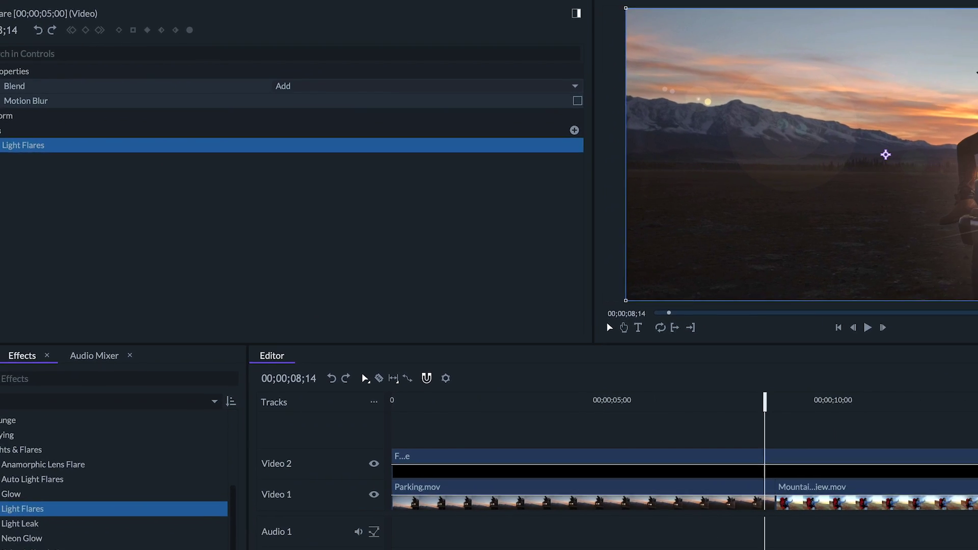
{"action": "left_click_drag", "start_coordinate": [707, 102], "coordinate": [972, 197]}
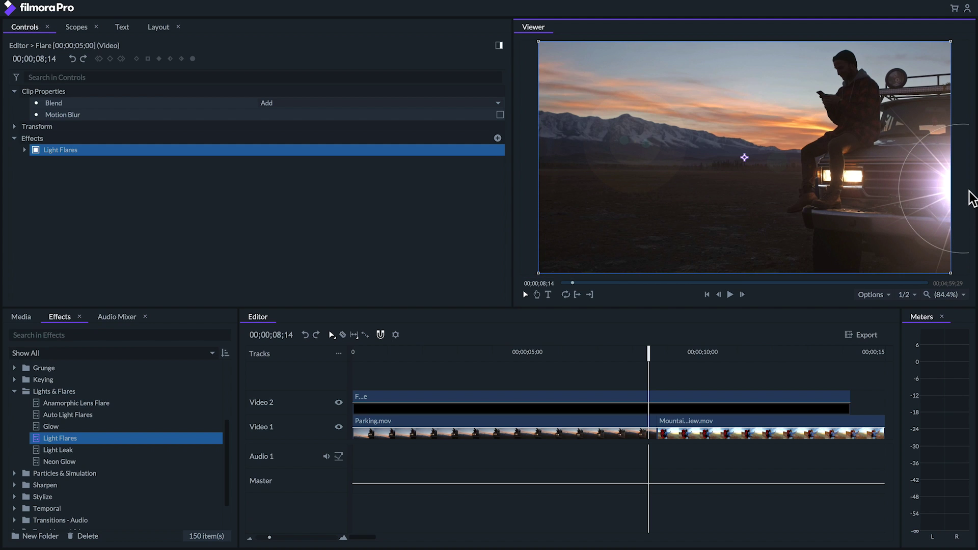
{"action": "left_click", "coordinate": [23, 149]}
Switch the flare to Anamorphic spiked, scale it to 10000 px and set intensity to 0.35
{"action": "left_click", "coordinate": [325, 163]}
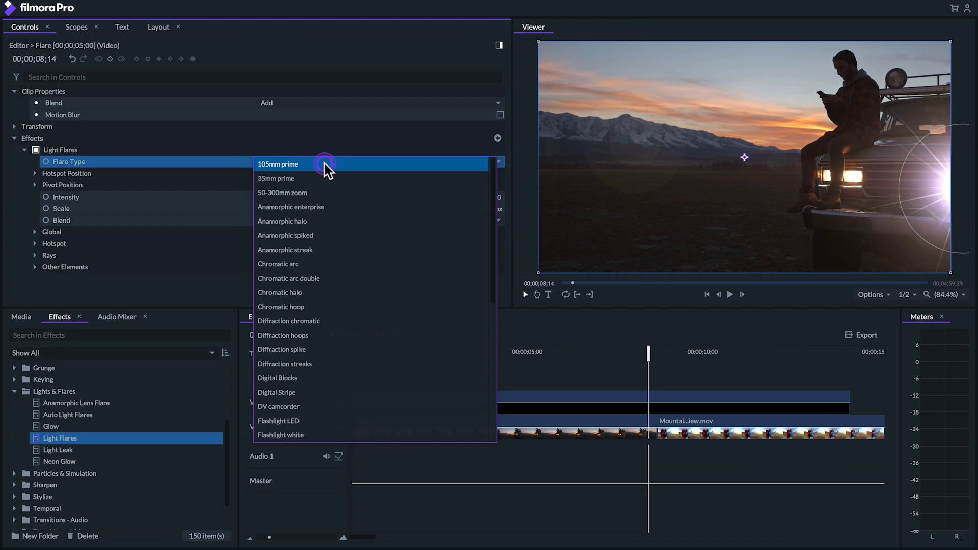
{"action": "left_click", "coordinate": [313, 236]}
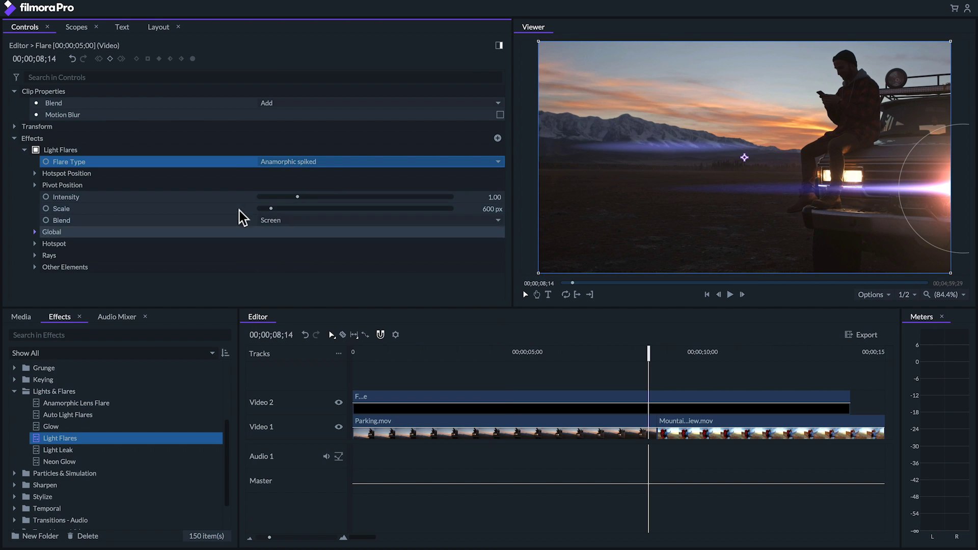
{"action": "left_click_drag", "start_coordinate": [269, 208], "coordinate": [484, 205]}
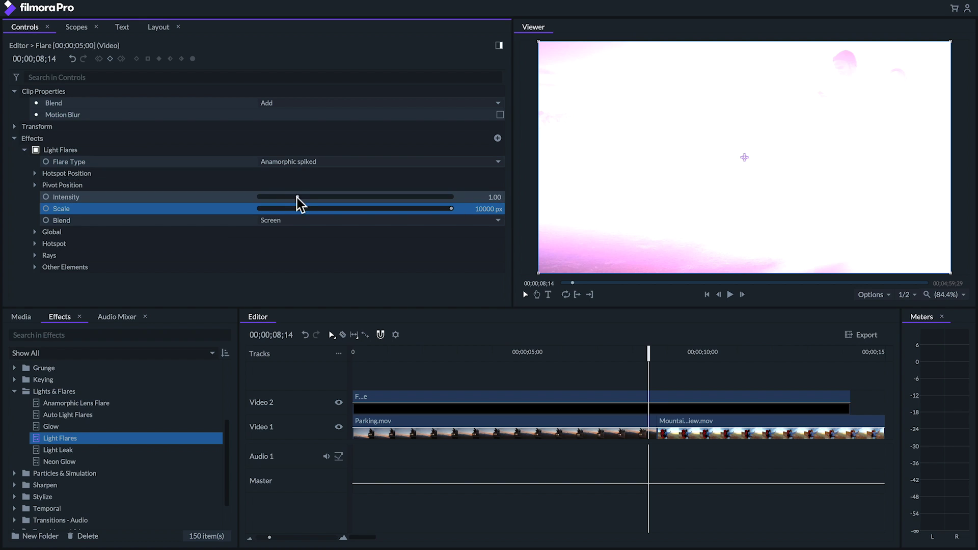
{"action": "left_click_drag", "start_coordinate": [297, 198], "coordinate": [271, 196]}
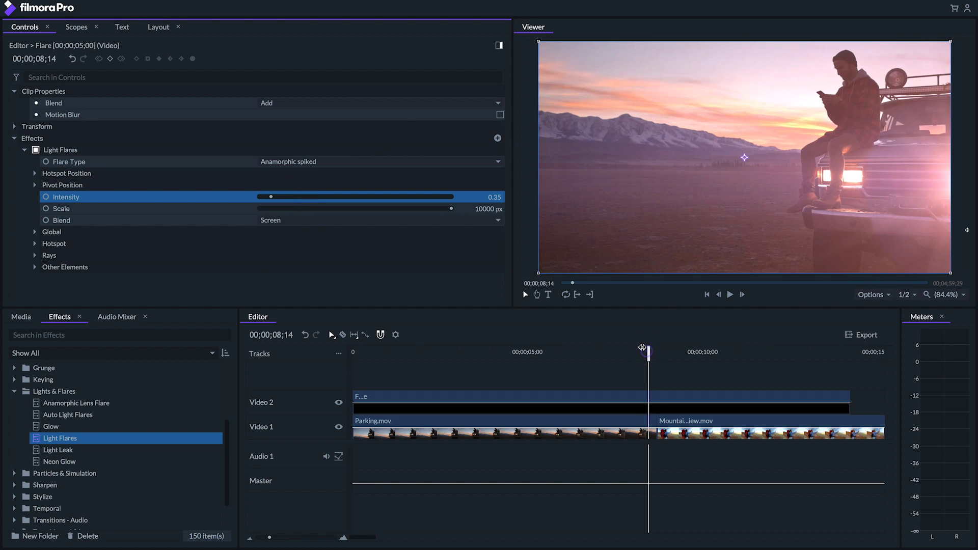
{"action": "left_click_drag", "start_coordinate": [643, 350], "coordinate": [650, 348]}
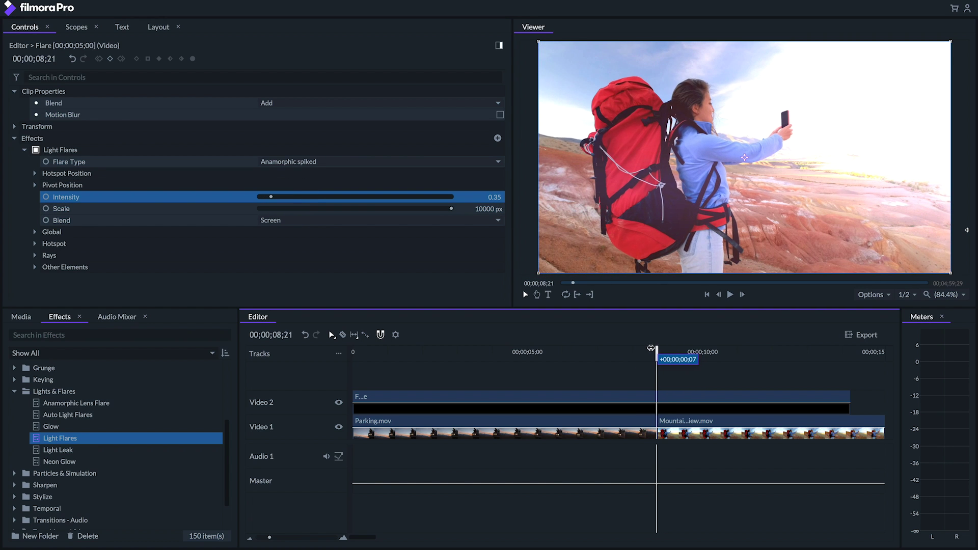
{"action": "left_click", "coordinate": [661, 393]}
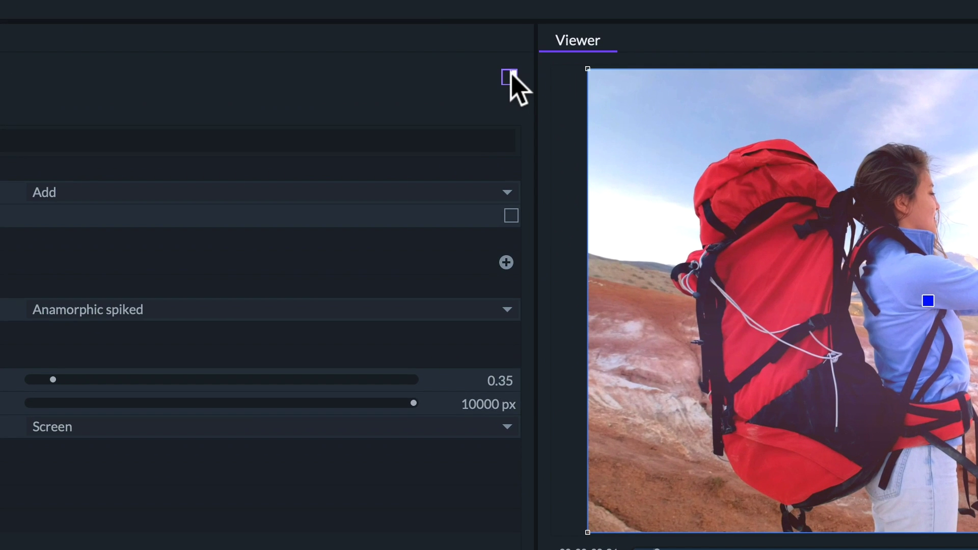
Start keyframing flare intensity with a 1.90 peak at 08;21
{"action": "left_click", "coordinate": [509, 76]}
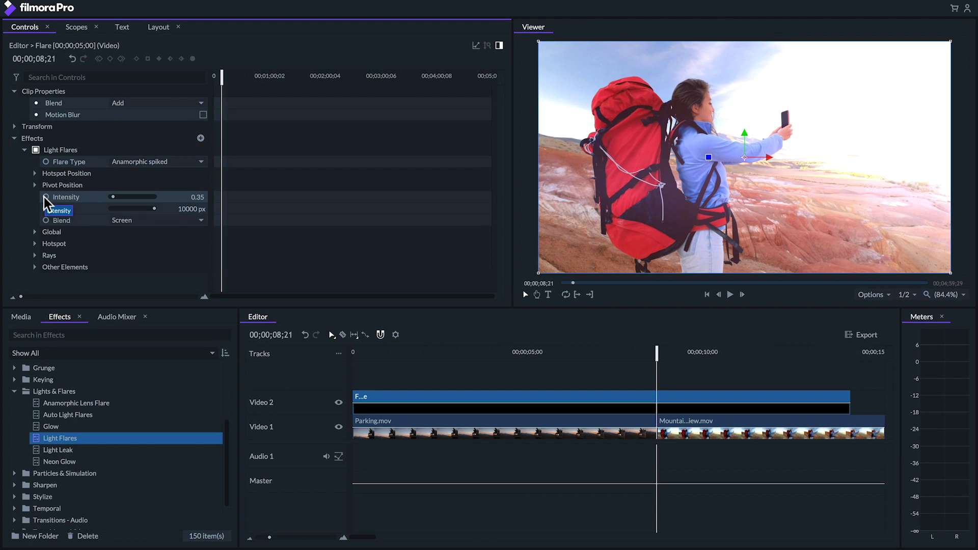
{"action": "left_click", "coordinate": [45, 197]}
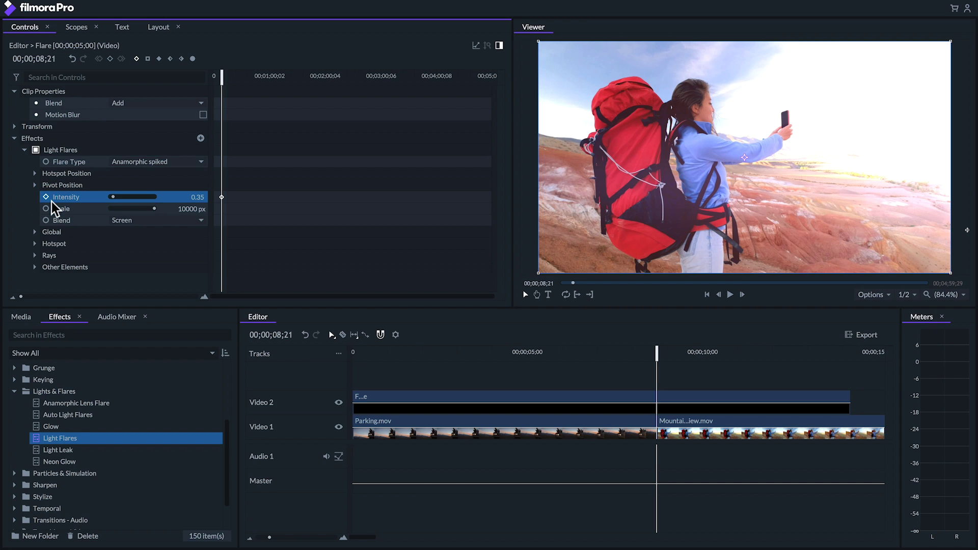
{"action": "left_click_drag", "start_coordinate": [114, 197], "coordinate": [153, 195]}
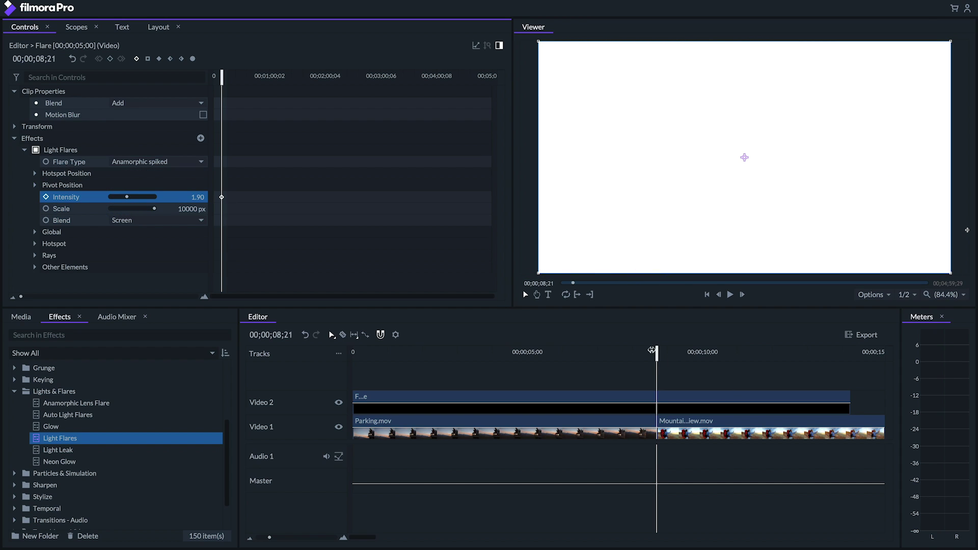
Add 0.00 intensity keyframes at 08;16 and 08;26 on either side of the peak
{"action": "left_click_drag", "start_coordinate": [651, 350], "coordinate": [645, 350]}
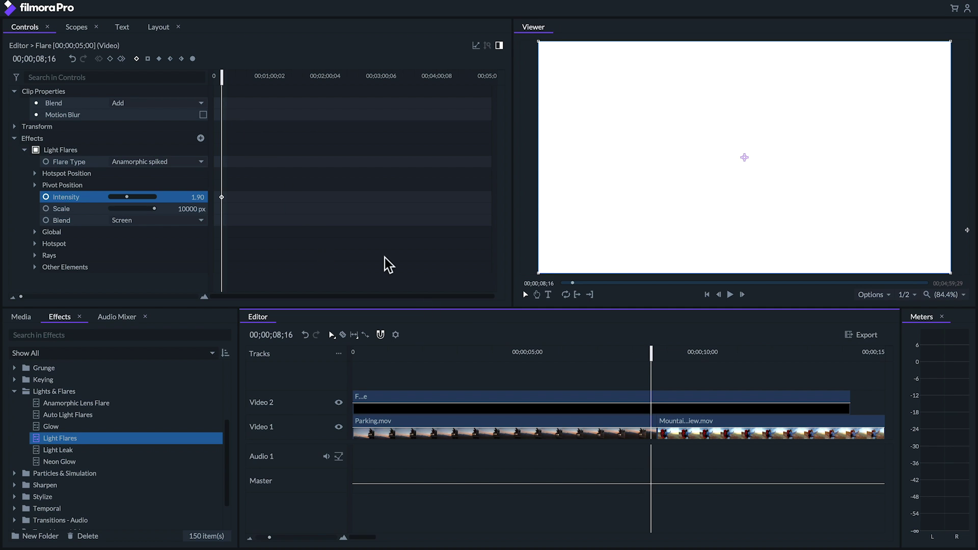
{"action": "left_click", "coordinate": [645, 399]}
{"action": "left_click_drag", "start_coordinate": [125, 197], "coordinate": [94, 196]}
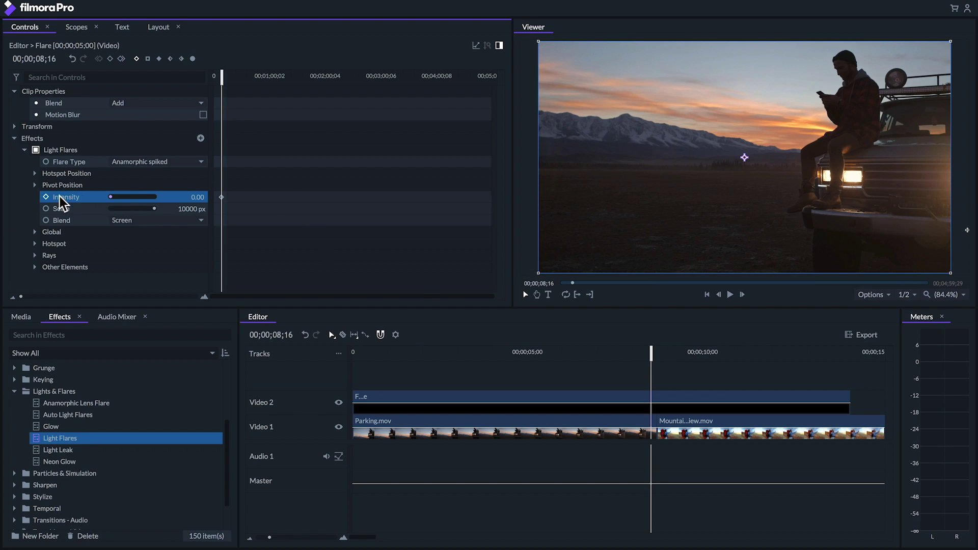
{"action": "left_click_drag", "start_coordinate": [646, 353], "coordinate": [663, 363]}
{"action": "left_click", "coordinate": [127, 199]}
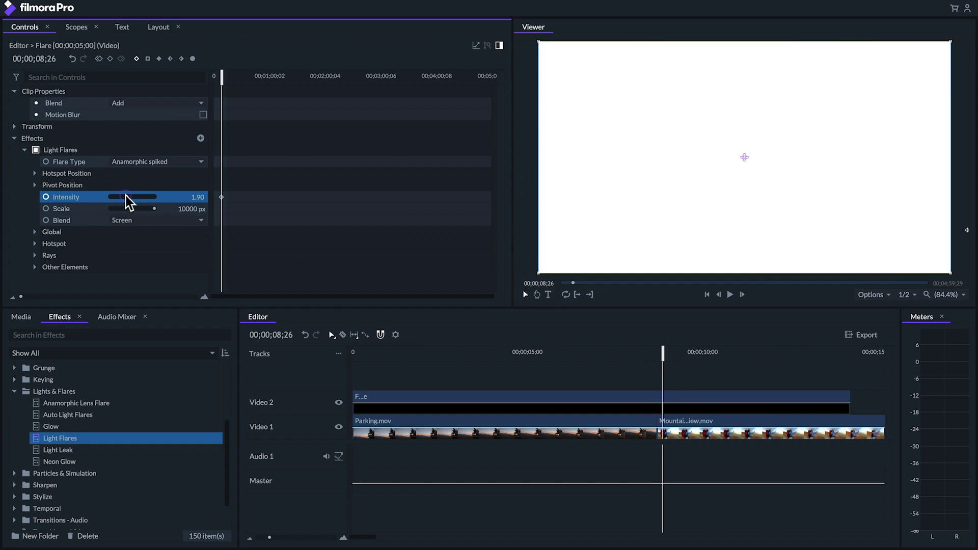
{"action": "left_click_drag", "start_coordinate": [126, 194], "coordinate": [36, 193]}
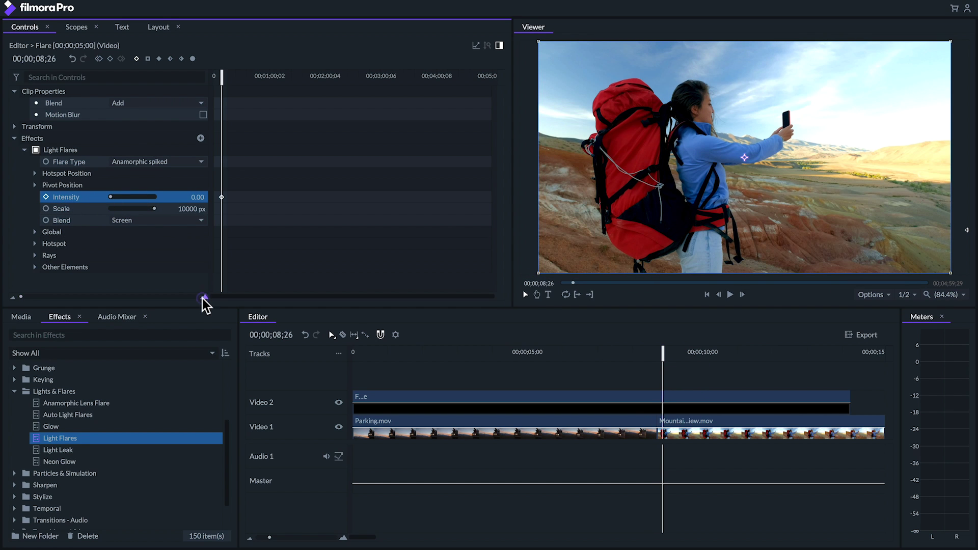
{"action": "scroll", "coordinate": [205, 304], "scroll_direction": "up", "scroll_amount": 5}
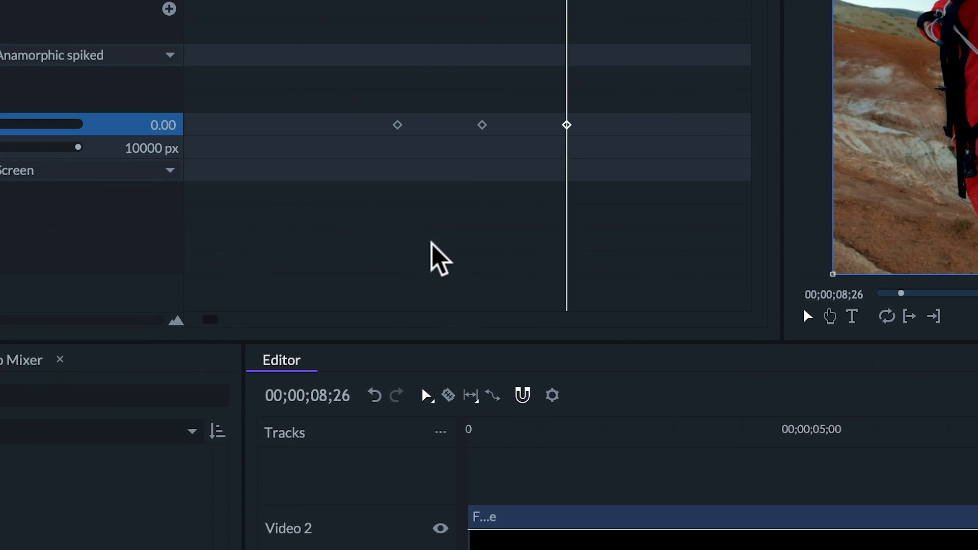
{"action": "mouse_move", "coordinate": [319, 194]}
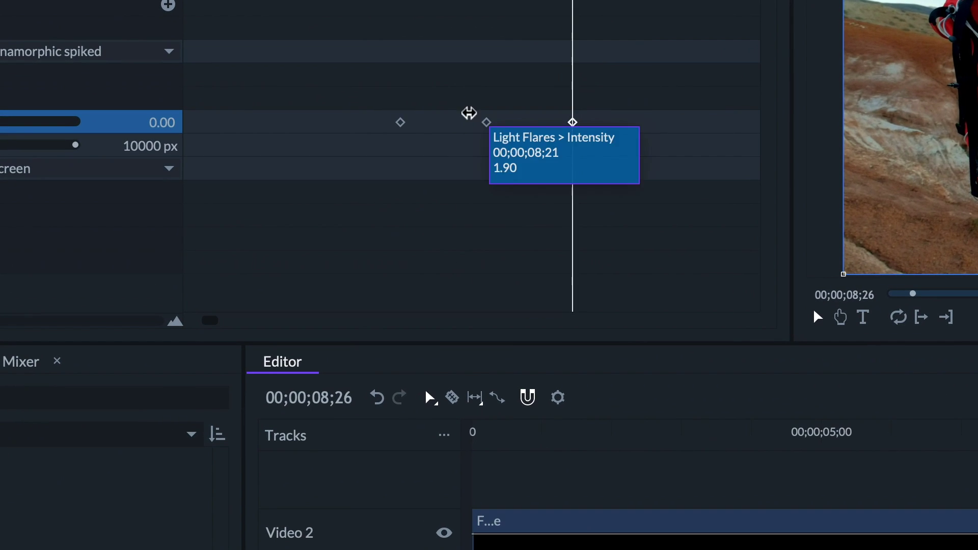
{"action": "right_click", "coordinate": [477, 116]}
Give the peak intensity keyframe Smooth interpolation and preview the flare from 08;06
{"action": "mouse_move", "coordinate": [718, 438]}
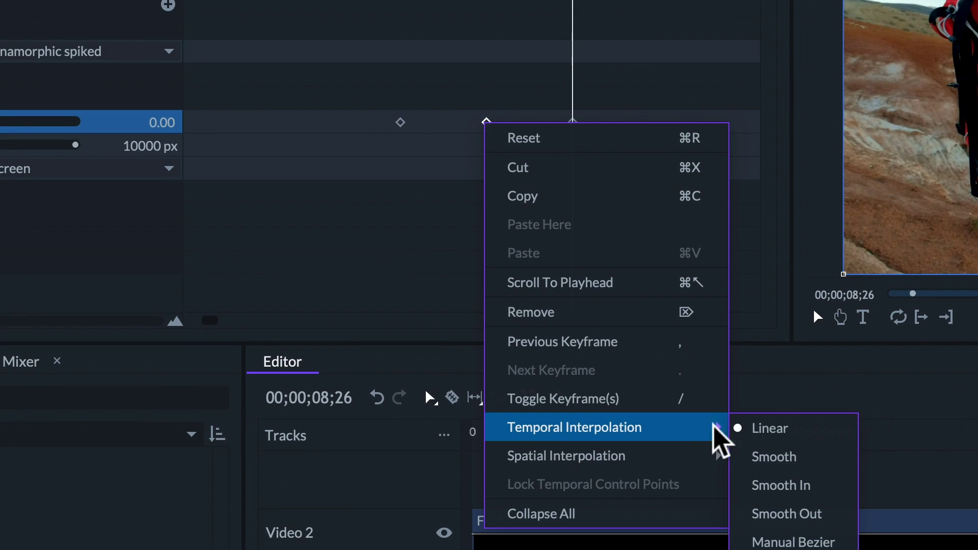
{"action": "left_click", "coordinate": [753, 456]}
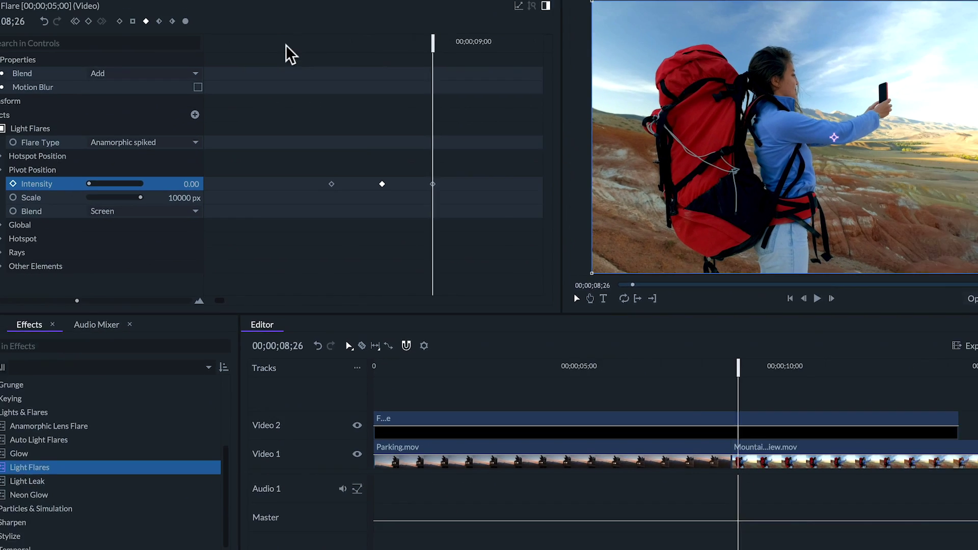
{"action": "left_click", "coordinate": [247, 77]}
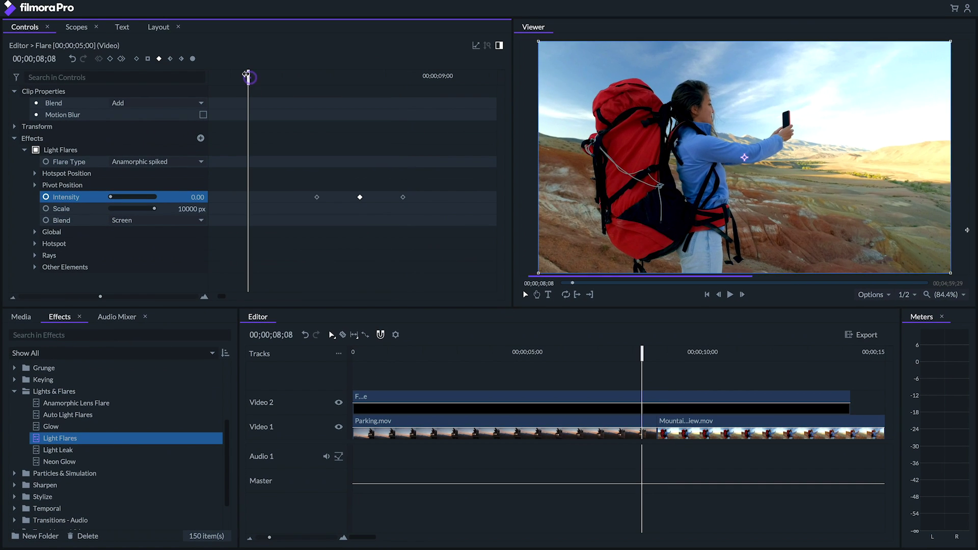
{"action": "key", "text": "space"}
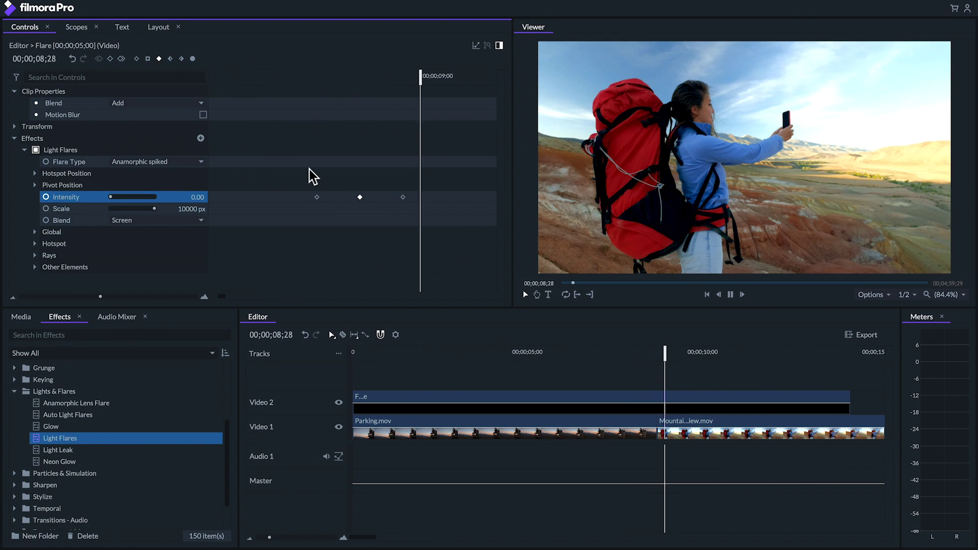
{"action": "left_click", "coordinate": [229, 77]}
{"action": "key", "text": "space"}
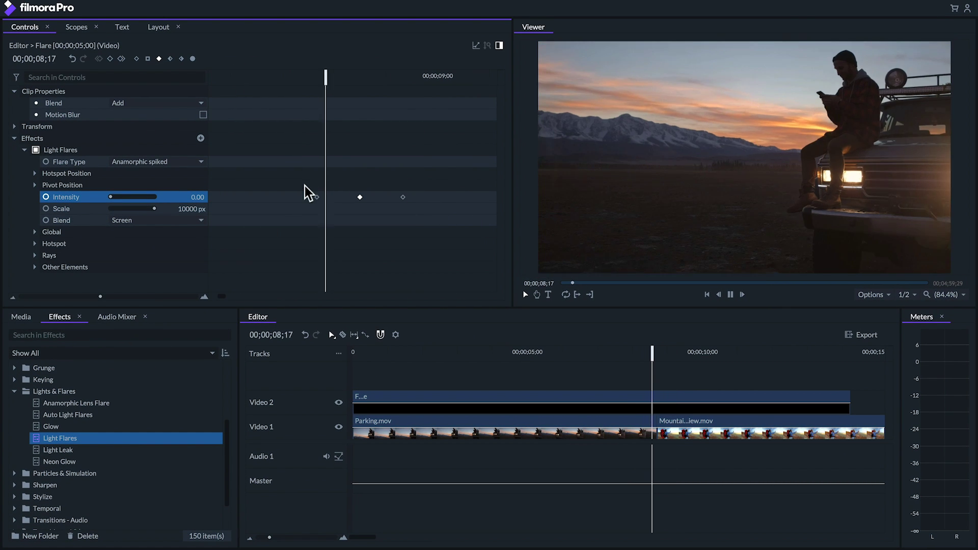
Move the fade-in keyframe earlier to lengthen the flare, then play it from 07;15
{"action": "left_click", "coordinate": [240, 82]}
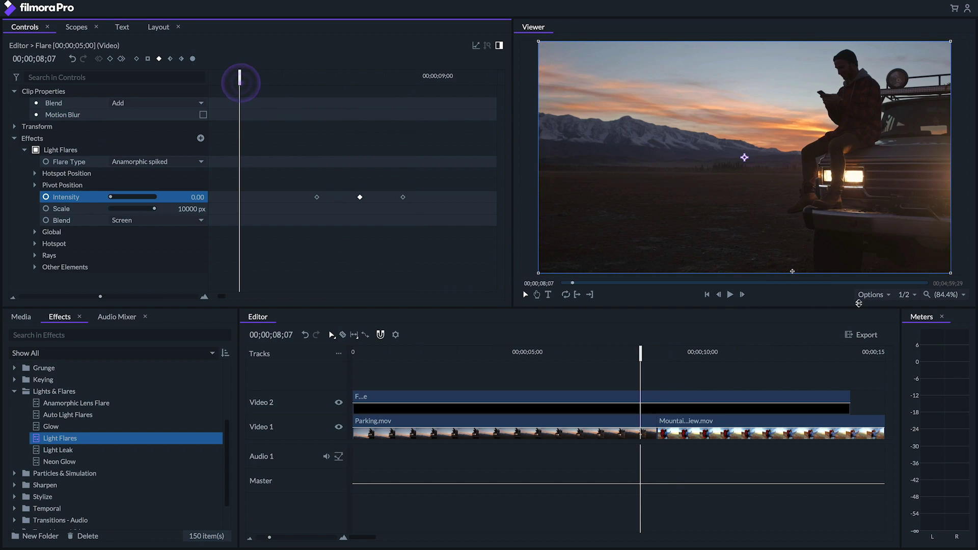
{"action": "left_click", "coordinate": [314, 196]}
{"action": "left_click_drag", "start_coordinate": [314, 197], "coordinate": [248, 196]}
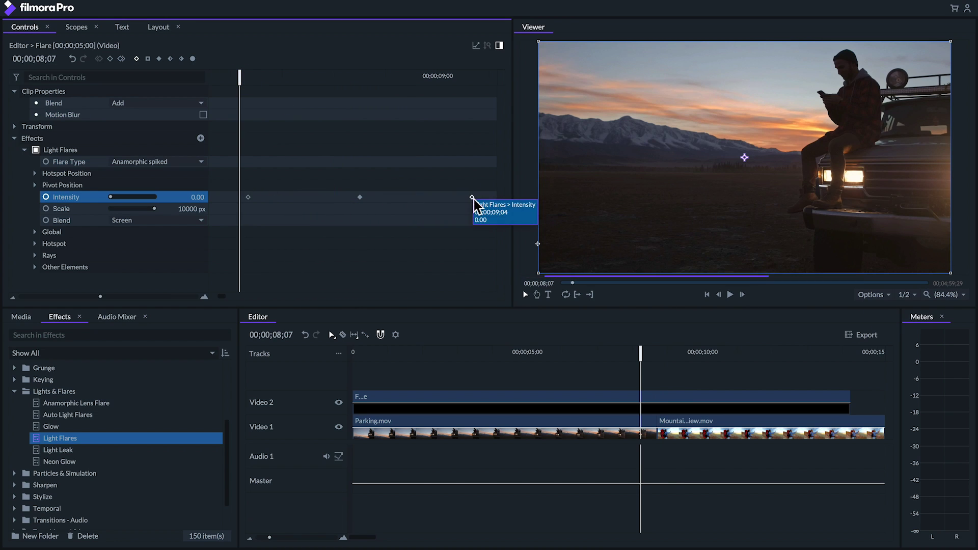
{"action": "scroll", "coordinate": [474, 197], "scroll_direction": "down", "scroll_amount": 3}
{"action": "left_click", "coordinate": [254, 76]}
{"action": "key", "text": "space"}
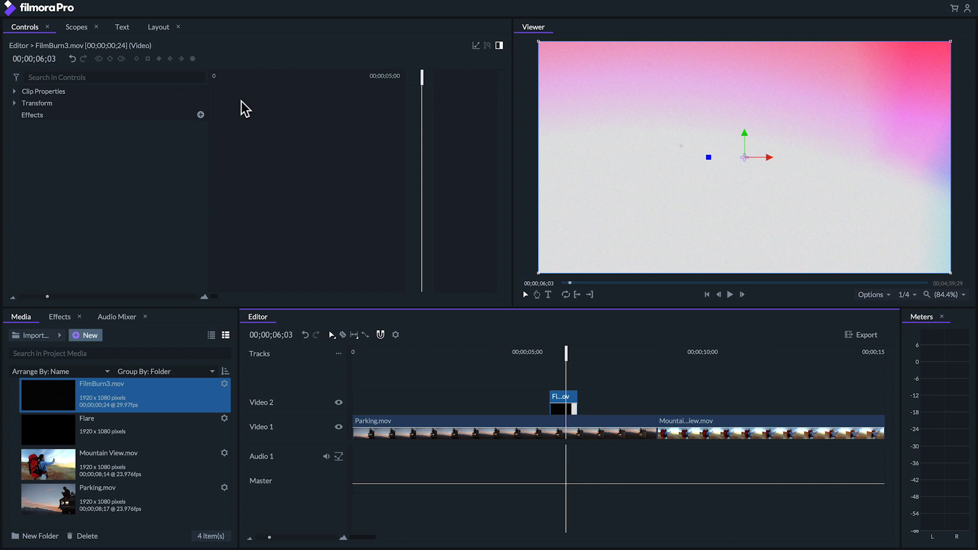
Try the Screen, Multiply and Lighten blend modes on the FilmBurn3.mov clip
{"action": "left_click", "coordinate": [15, 91]}
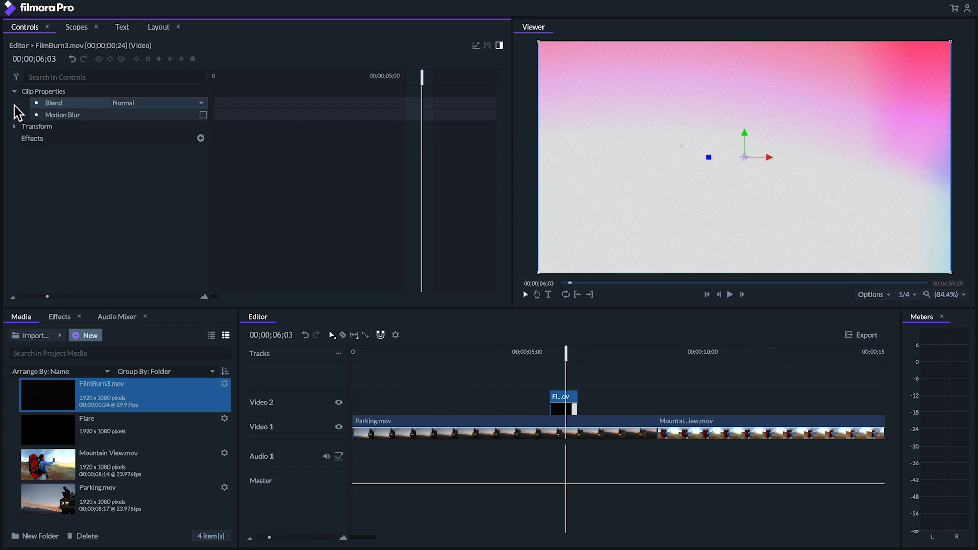
{"action": "left_click", "coordinate": [133, 103]}
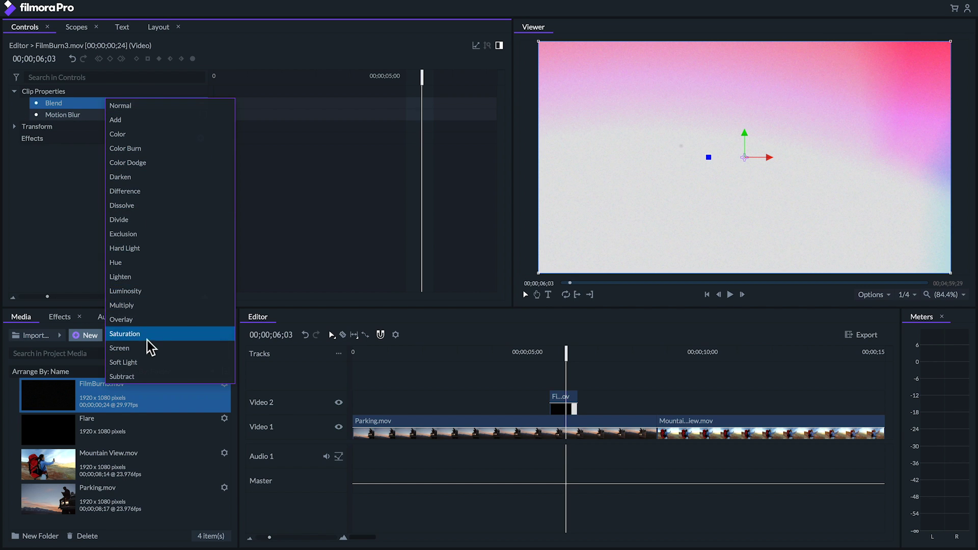
{"action": "left_click", "coordinate": [168, 348]}
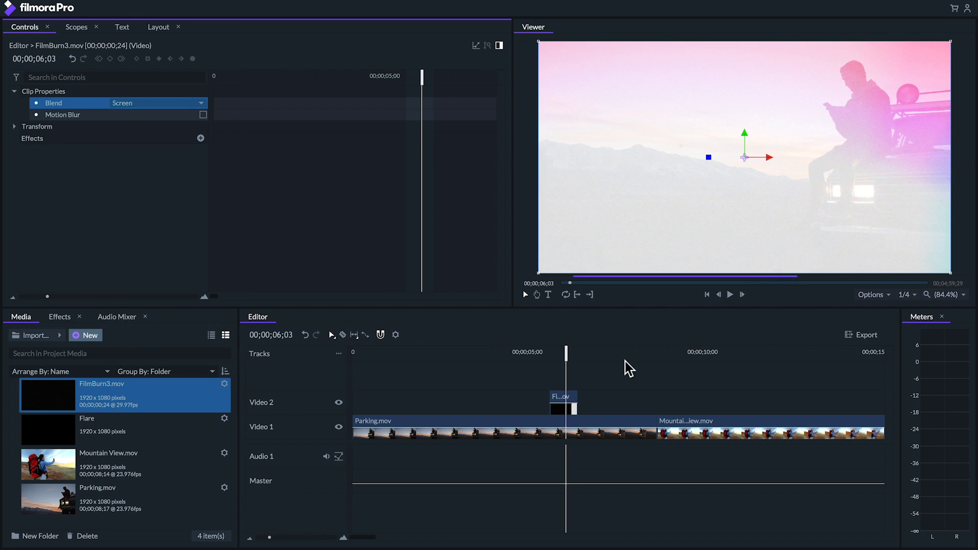
{"action": "left_click", "coordinate": [546, 351]}
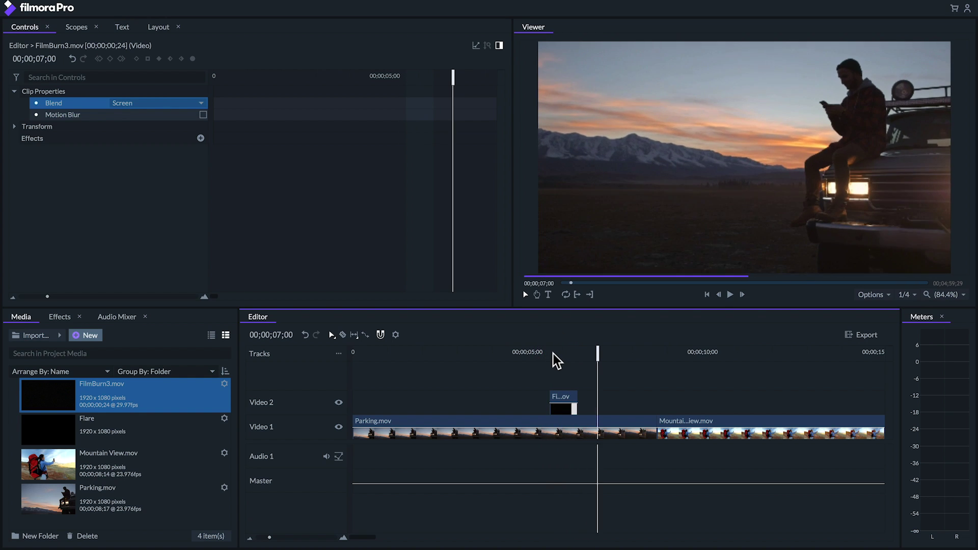
{"action": "left_click", "coordinate": [554, 353]}
{"action": "left_click", "coordinate": [201, 104]}
{"action": "left_click", "coordinate": [147, 305]}
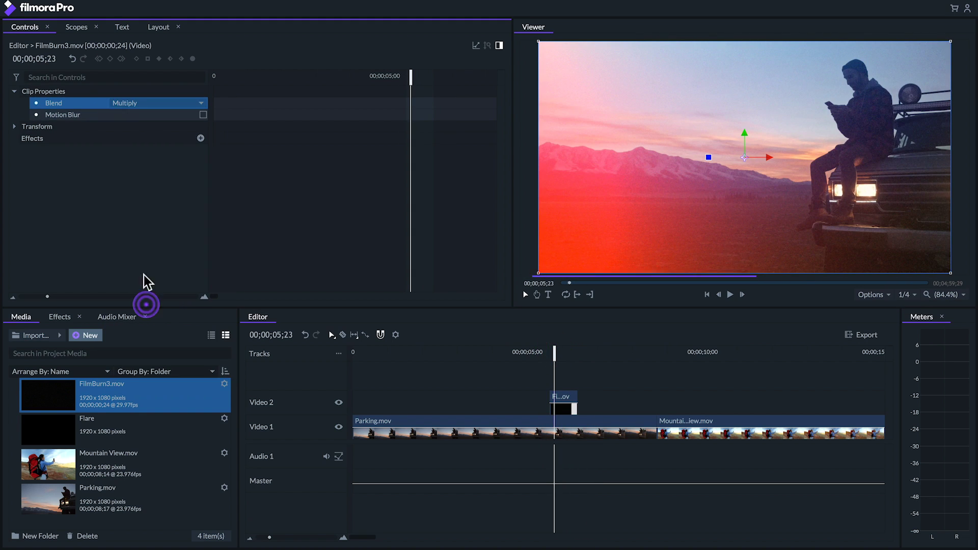
{"action": "left_click", "coordinate": [153, 103]}
{"action": "left_click", "coordinate": [125, 276]}
{"action": "left_click", "coordinate": [169, 102]}
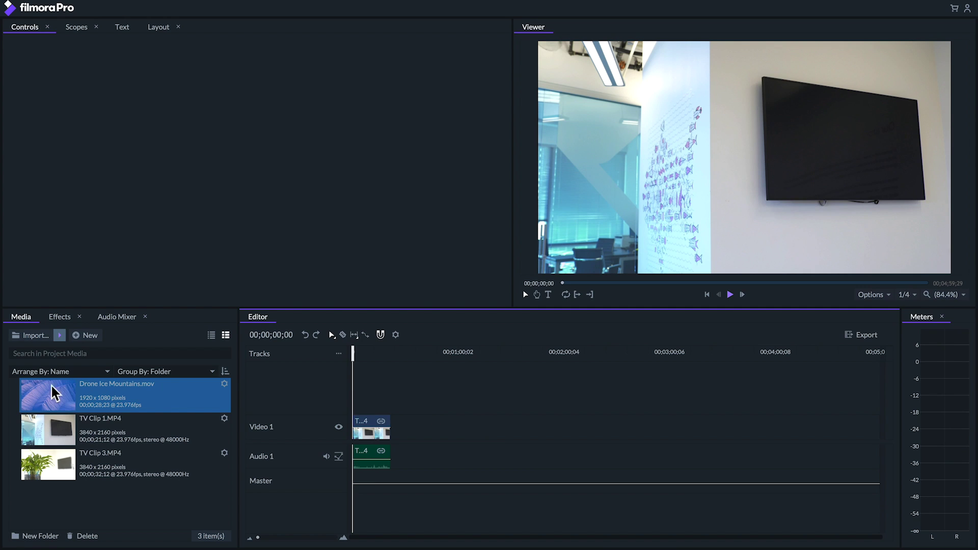
Place Drone Ice Mountains.mov on Video 2 above the TV clip and apply Quad Warp to it
{"action": "left_click_drag", "start_coordinate": [45, 400], "coordinate": [350, 405]}
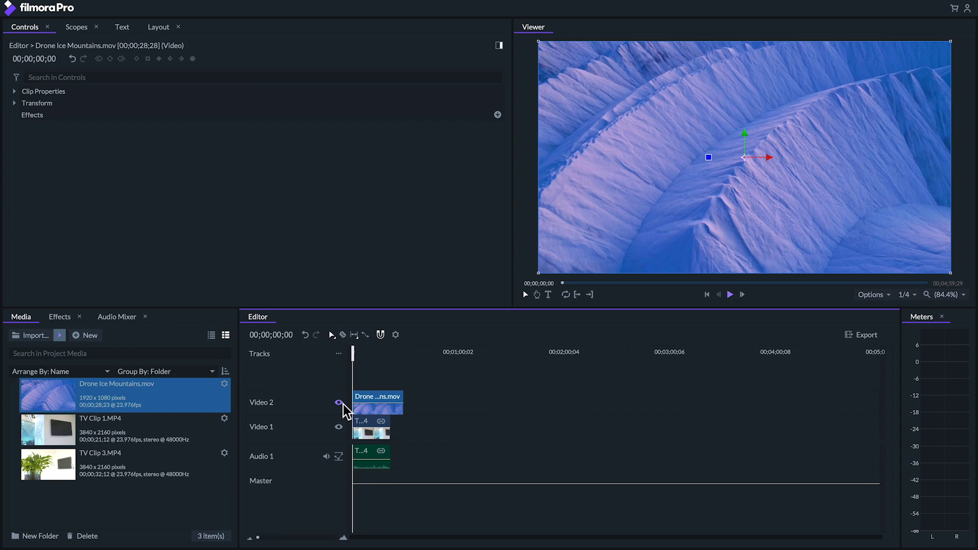
{"action": "left_click", "coordinate": [63, 319]}
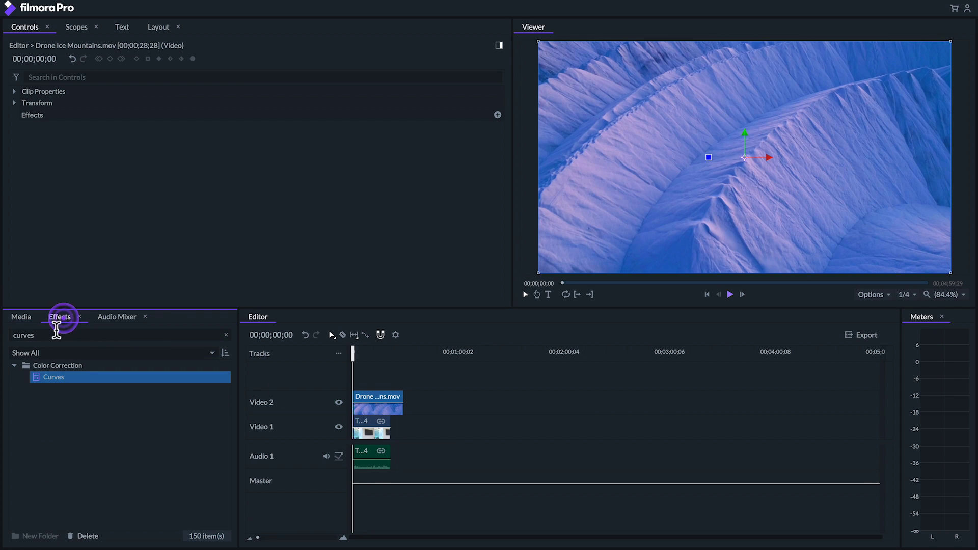
{"action": "left_click_drag", "start_coordinate": [42, 335], "coordinate": [3, 331]}
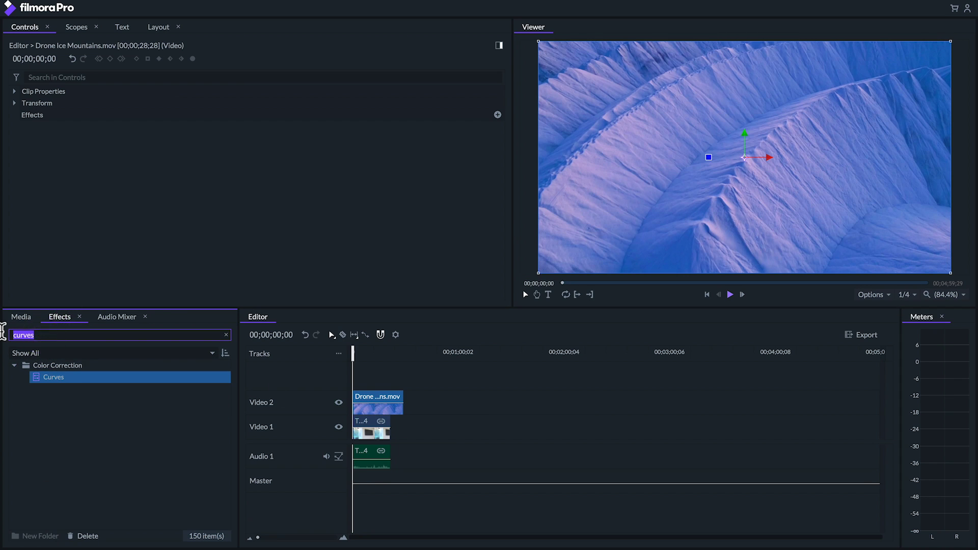
{"action": "type", "text": "quad"}
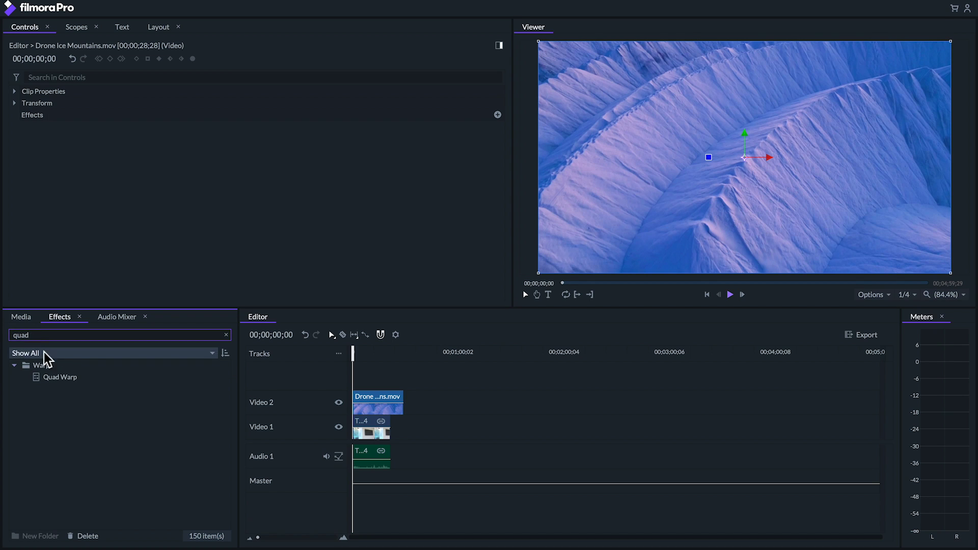
{"action": "left_click_drag", "start_coordinate": [39, 377], "coordinate": [376, 393]}
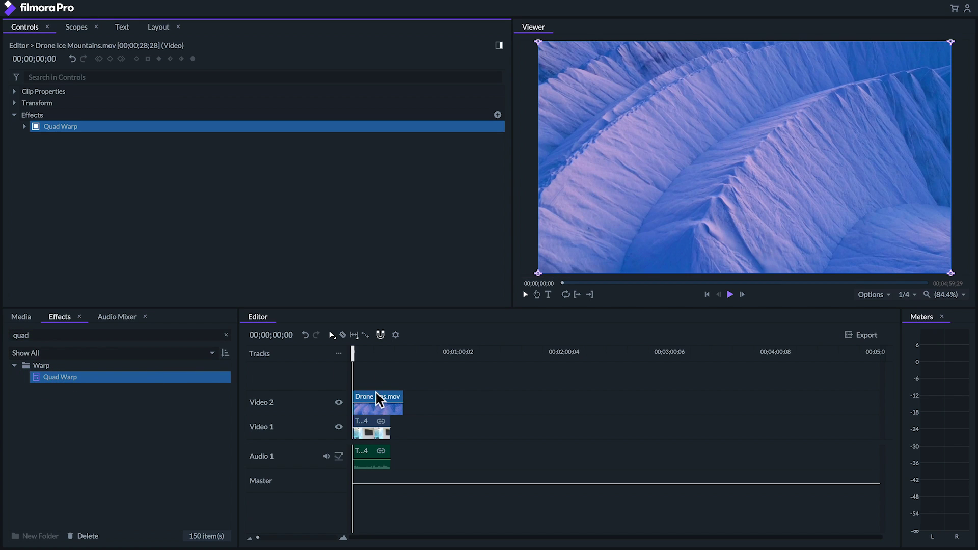
Drag the four Quad Warp corners roughly onto the wall TV screen's corners
{"action": "left_click_drag", "start_coordinate": [538, 42], "coordinate": [770, 98]}
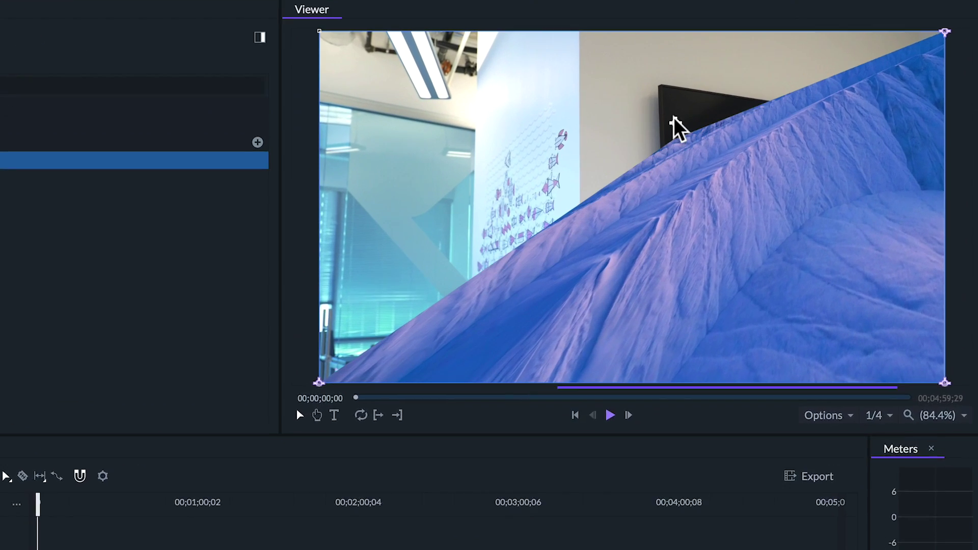
{"action": "left_click_drag", "start_coordinate": [672, 120], "coordinate": [664, 87]}
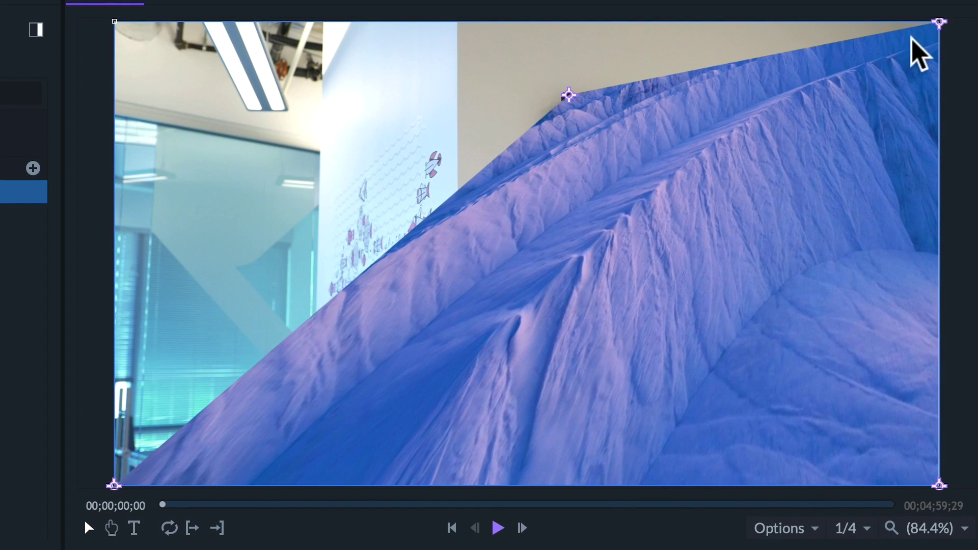
{"action": "left_click_drag", "start_coordinate": [940, 22], "coordinate": [865, 140]}
{"action": "left_click_drag", "start_coordinate": [938, 484], "coordinate": [885, 338]}
{"action": "left_click_drag", "start_coordinate": [114, 484], "coordinate": [576, 336]}
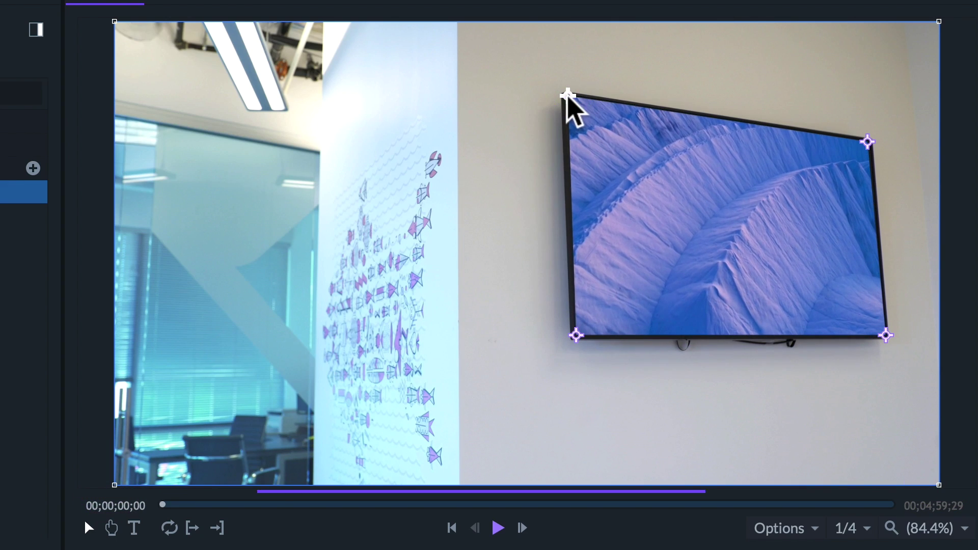
Zoom in to fine-tune each warp corner on the screen, then fit the view and play back
{"action": "scroll", "coordinate": [753, 358], "scroll_direction": "up", "scroll_amount": 3}
{"action": "key", "text": "h"}
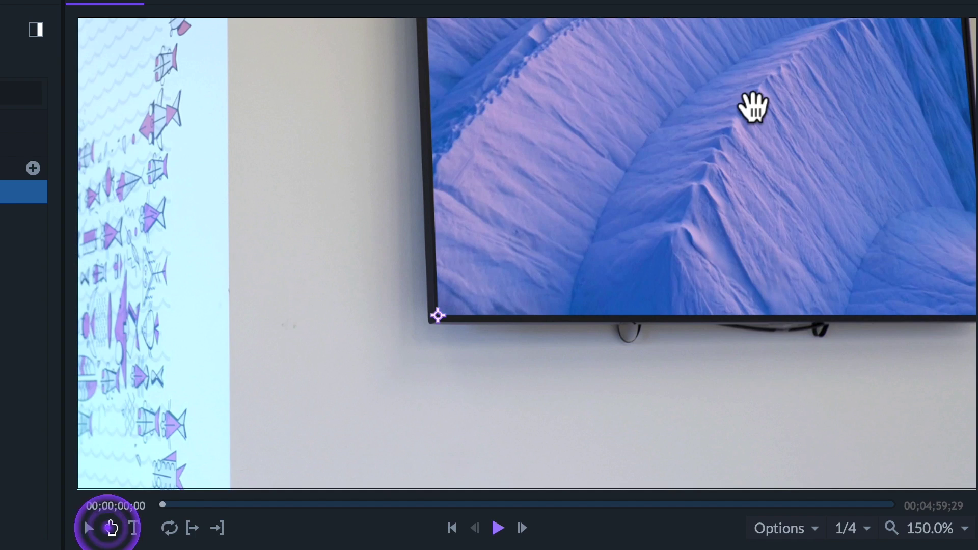
{"action": "left_click_drag", "start_coordinate": [753, 105], "coordinate": [590, 258]}
{"action": "left_click", "coordinate": [89, 528]}
{"action": "left_click_drag", "start_coordinate": [261, 33], "coordinate": [263, 35]}
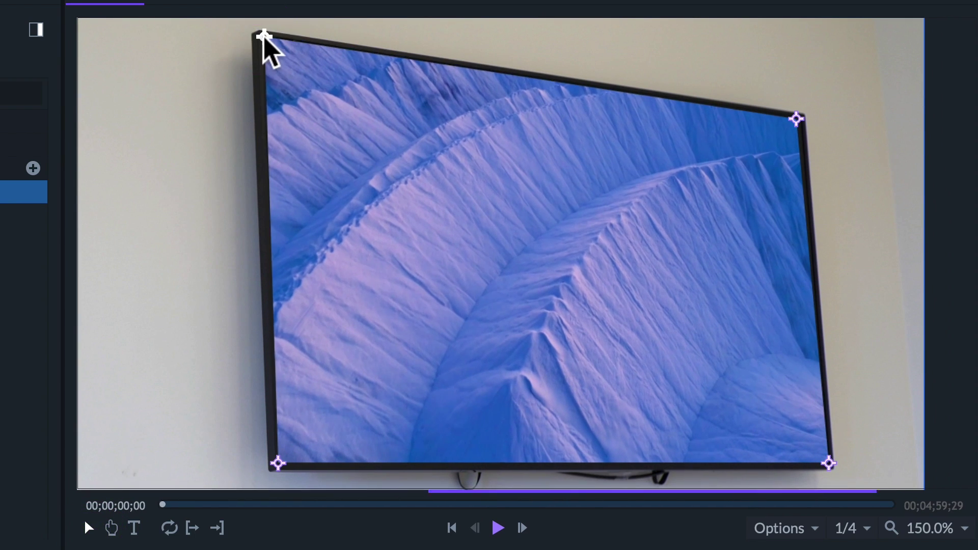
{"action": "left_click_drag", "start_coordinate": [275, 464], "coordinate": [276, 463]}
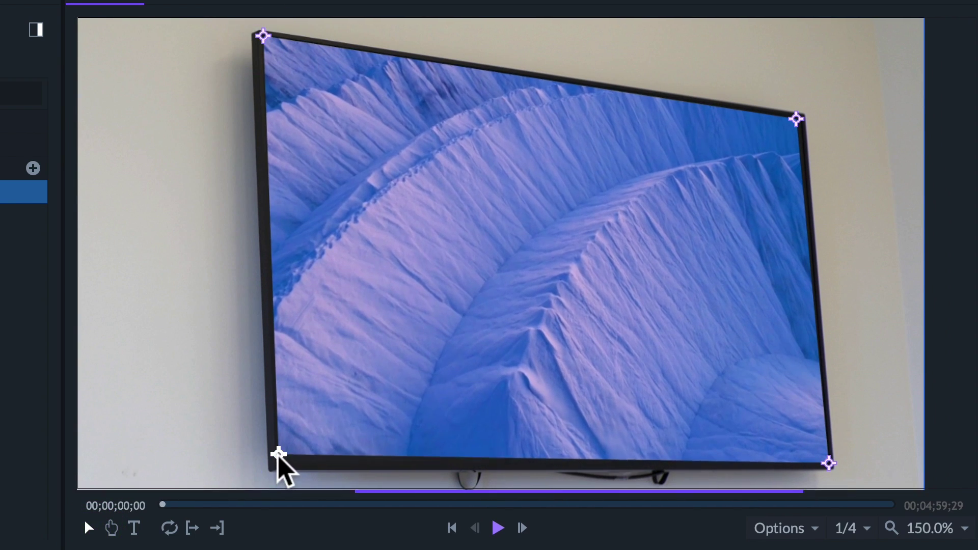
{"action": "left_click", "coordinate": [827, 461]}
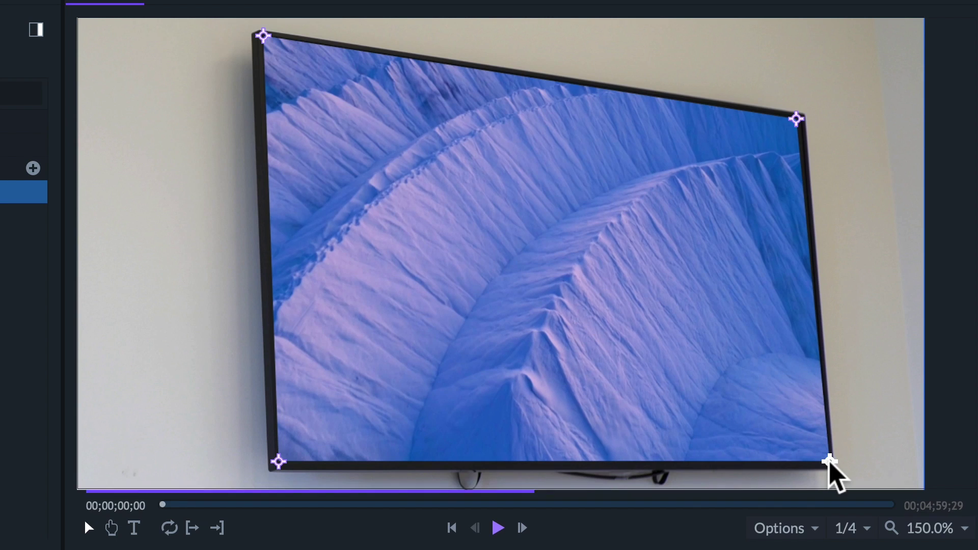
{"action": "left_click_drag", "start_coordinate": [796, 119], "coordinate": [801, 117]}
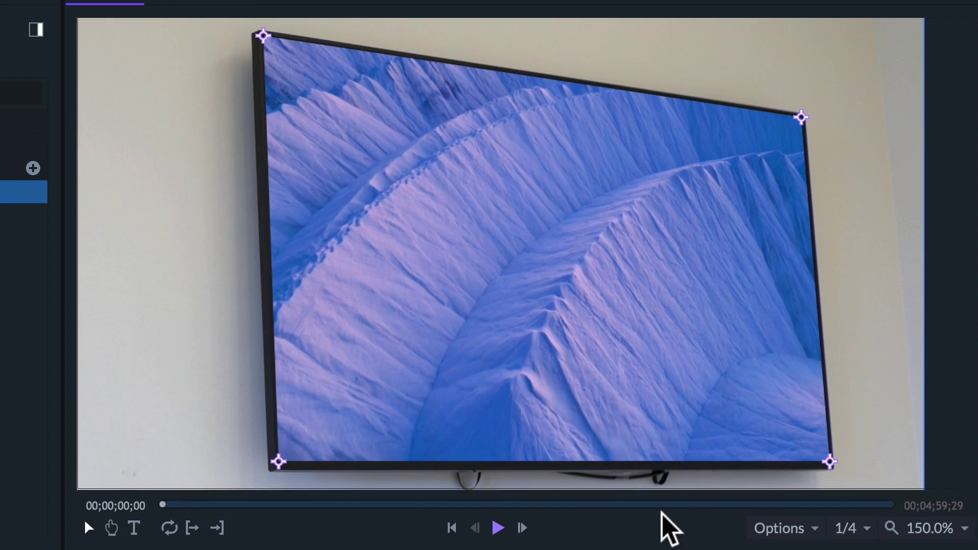
{"action": "left_click", "coordinate": [941, 530]}
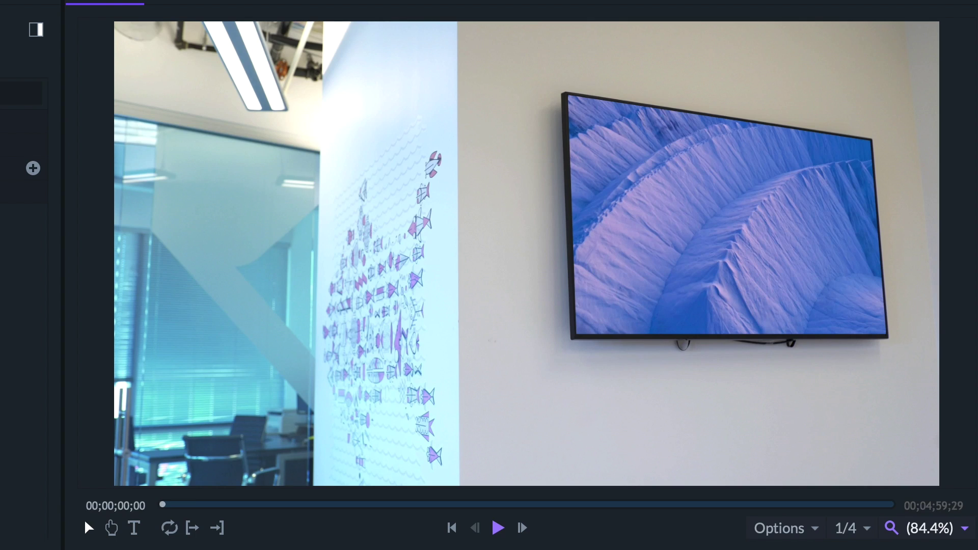
{"action": "key", "text": "space"}
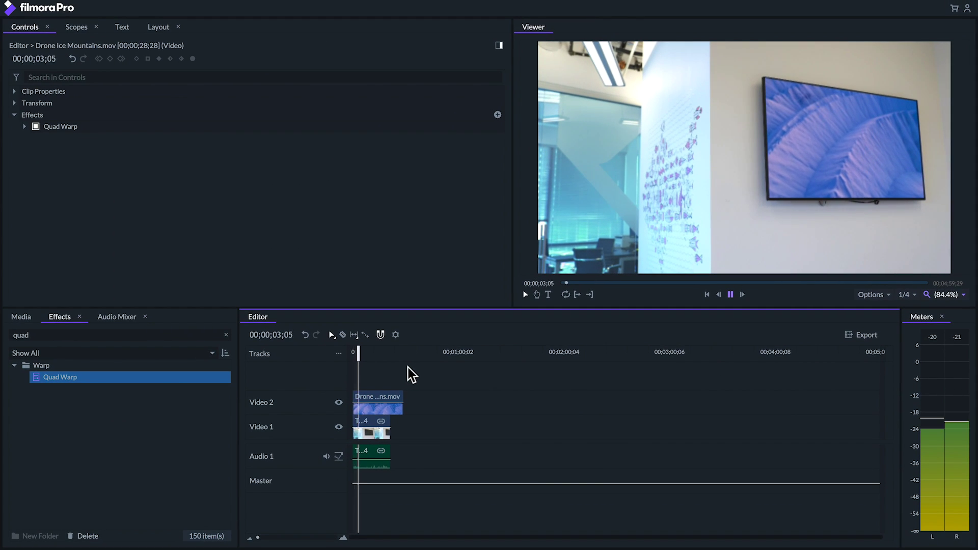
Compare the shot with Video 2 hidden, then set the drone clip's blend mode to Screen
{"action": "key", "text": "space"}
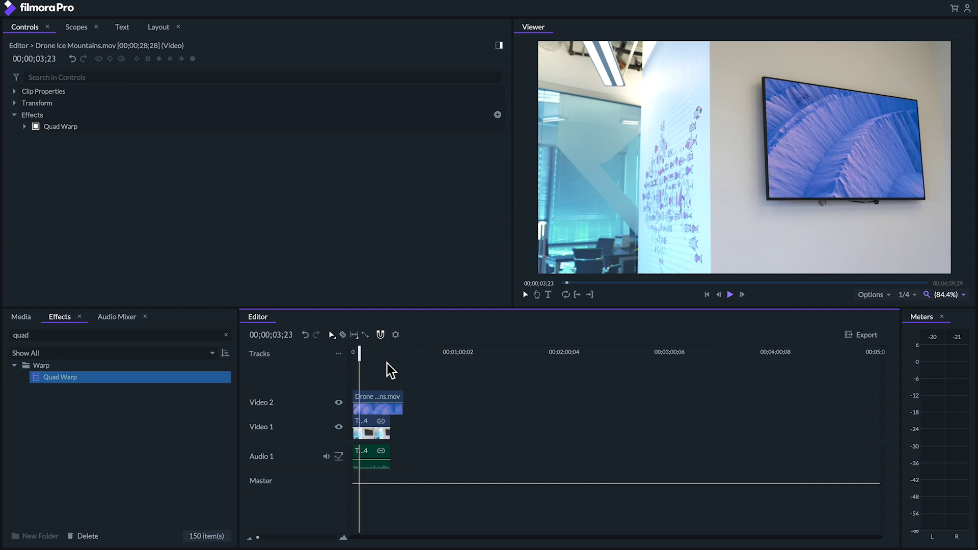
{"action": "left_click", "coordinate": [337, 403]}
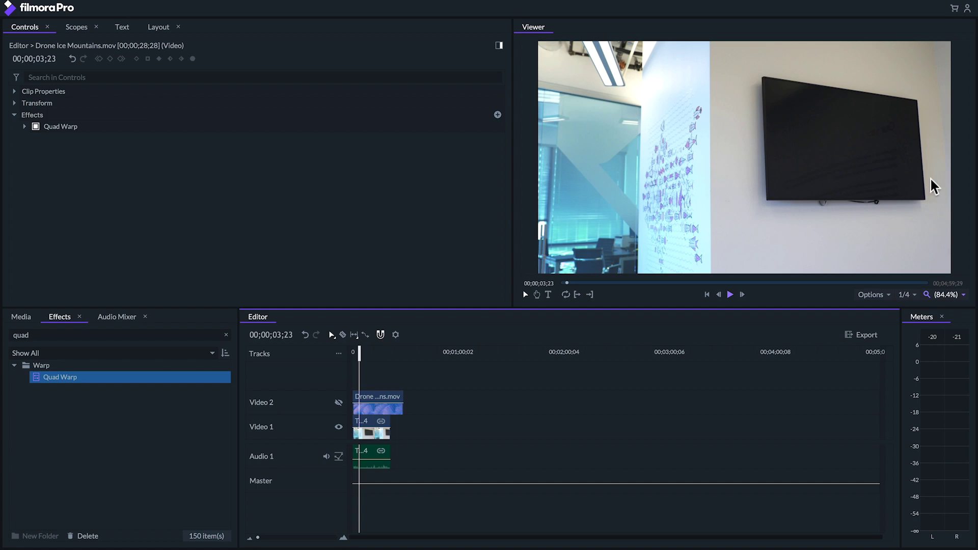
{"action": "left_click", "coordinate": [338, 402]}
{"action": "left_click", "coordinate": [376, 396]}
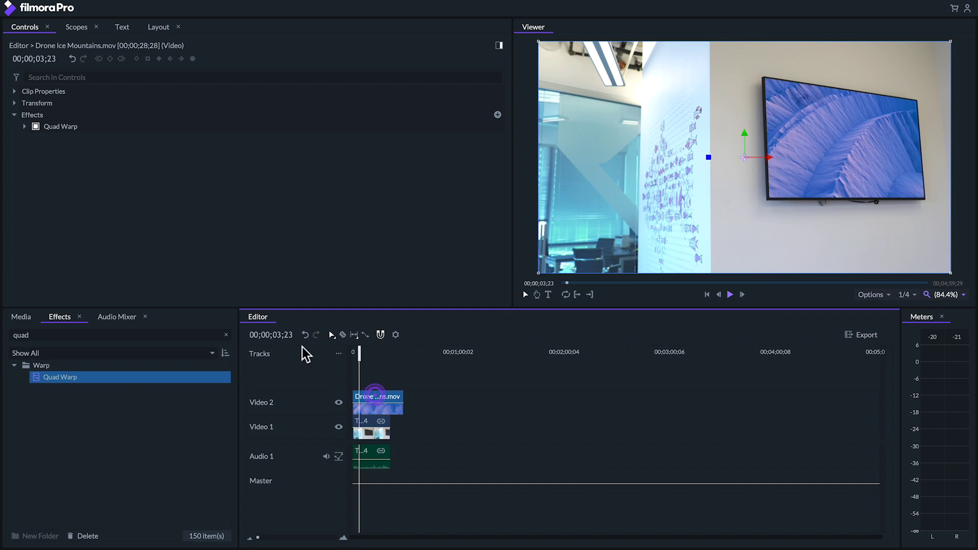
{"action": "left_click", "coordinate": [15, 92]}
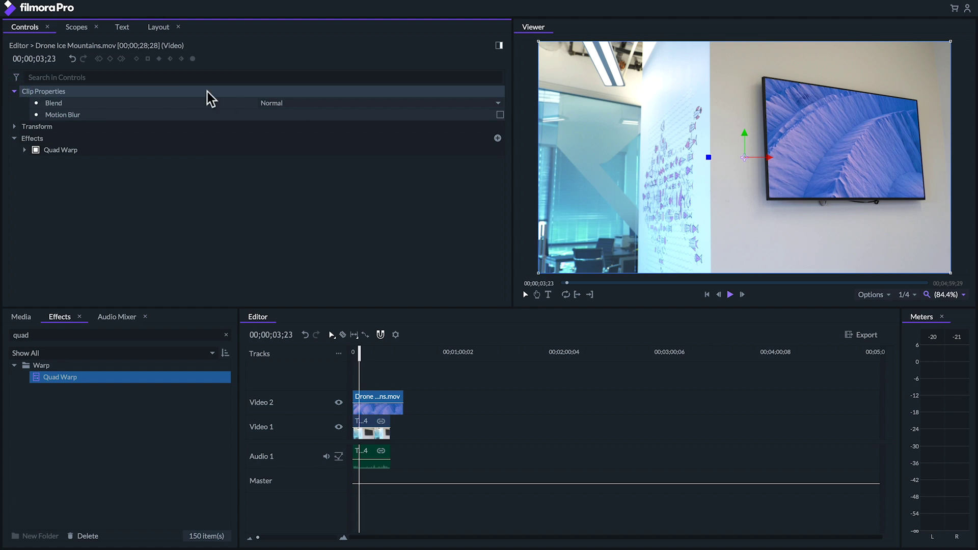
{"action": "left_click", "coordinate": [294, 105]}
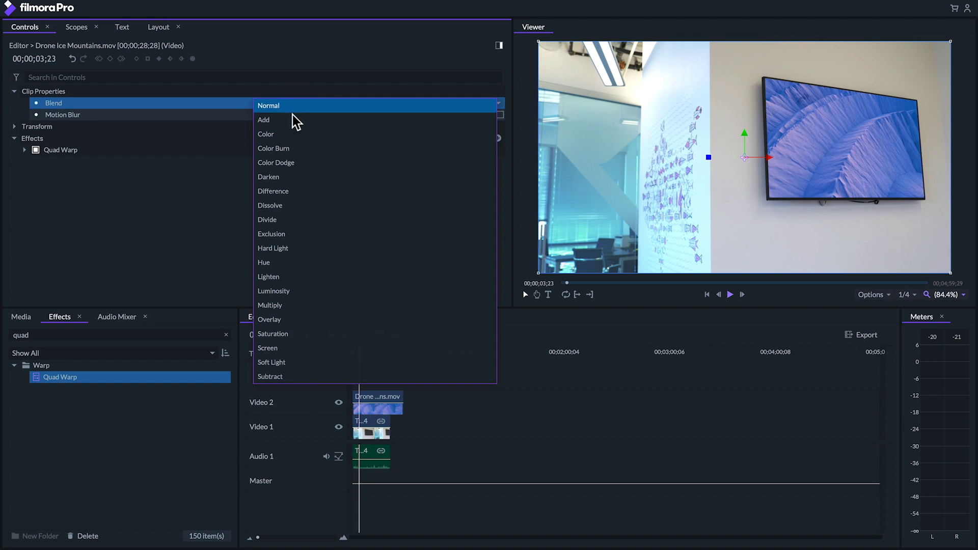
{"action": "left_click", "coordinate": [298, 350]}
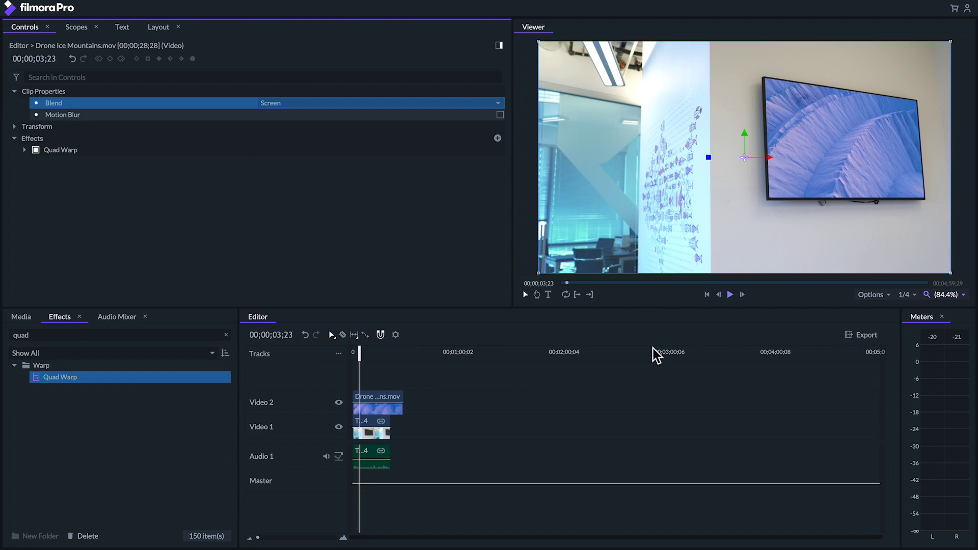
Add Scan Lines to the drone clip ahead of Quad Warp and apply a preset
{"action": "left_click_drag", "start_coordinate": [73, 336], "coordinate": [4, 334]}
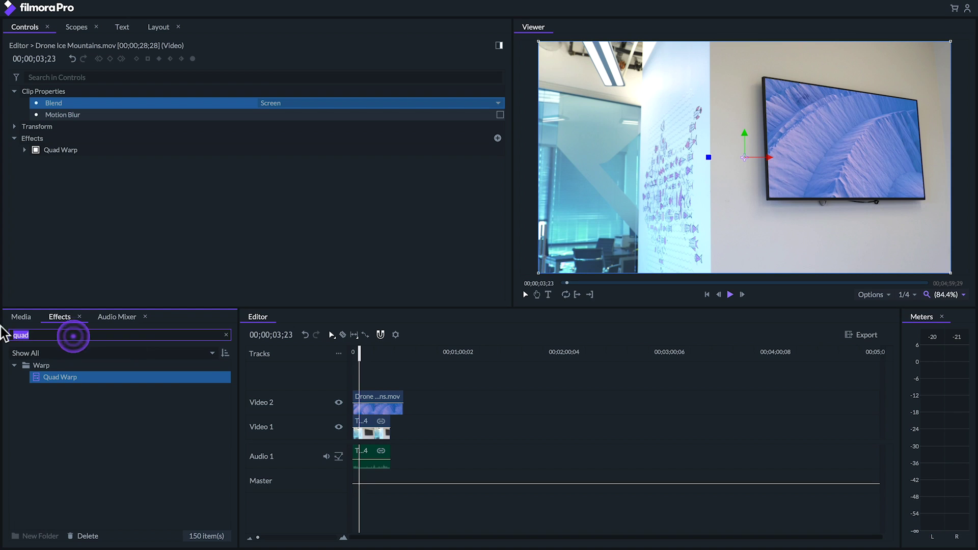
{"action": "type", "text": "scan"}
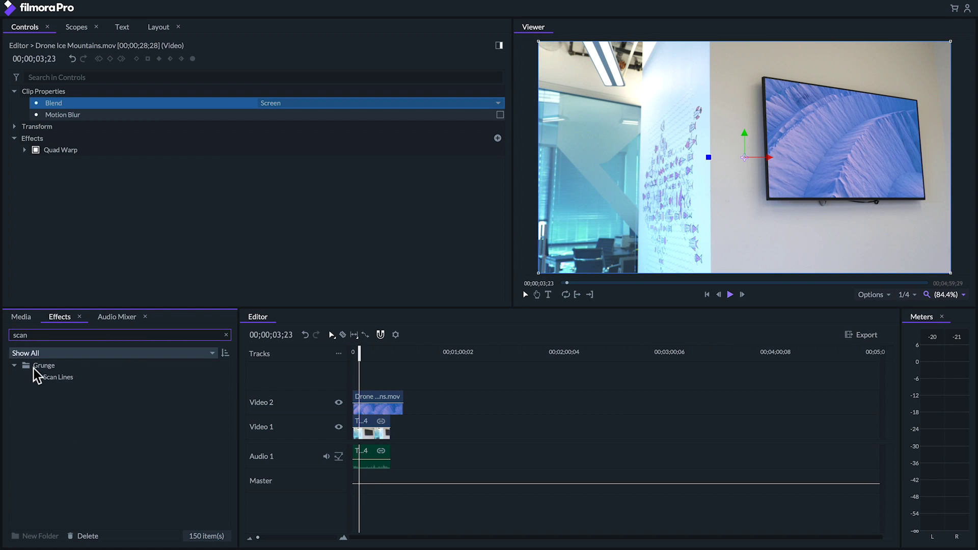
{"action": "left_click_drag", "start_coordinate": [76, 377], "coordinate": [369, 404]}
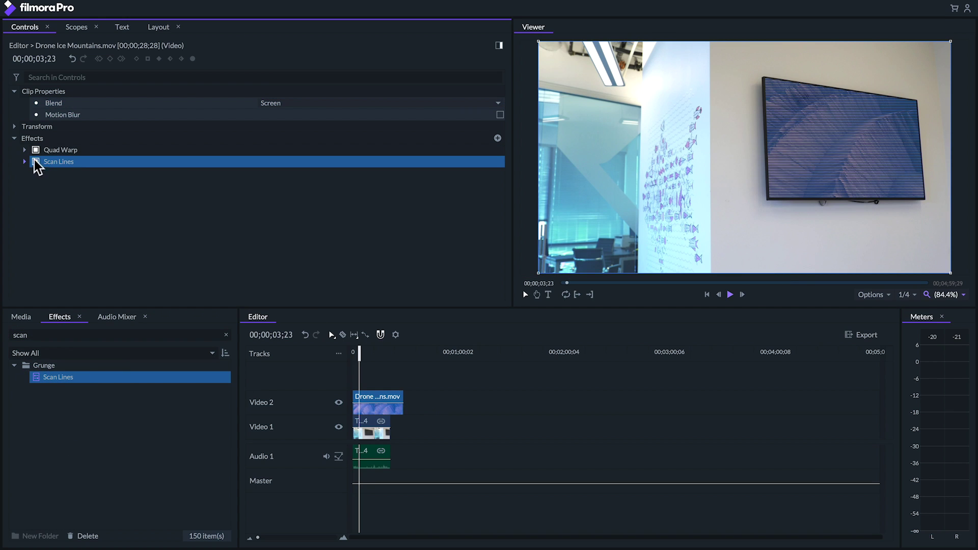
{"action": "left_click_drag", "start_coordinate": [54, 163], "coordinate": [51, 145]}
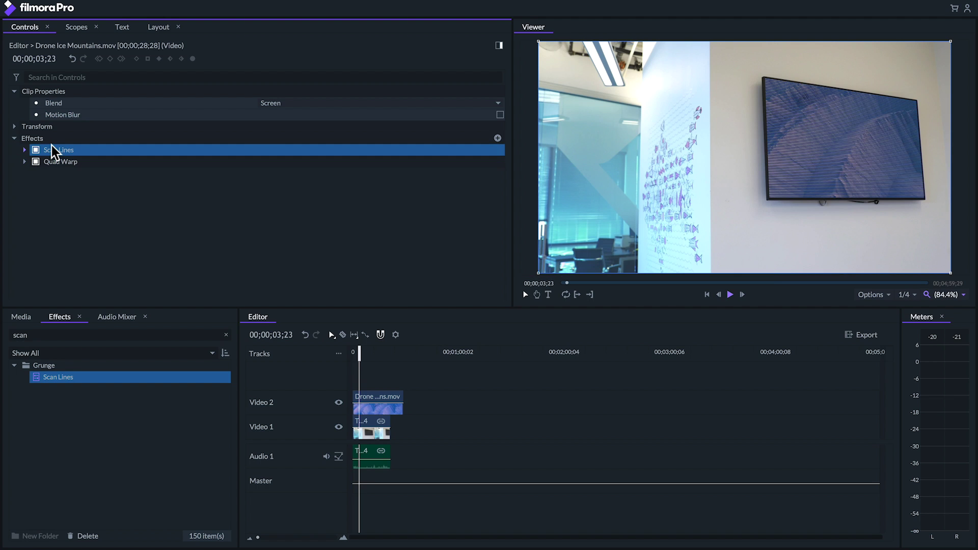
{"action": "left_click", "coordinate": [24, 149]}
{"action": "left_click", "coordinate": [275, 161]}
{"action": "left_click", "coordinate": [269, 192]}
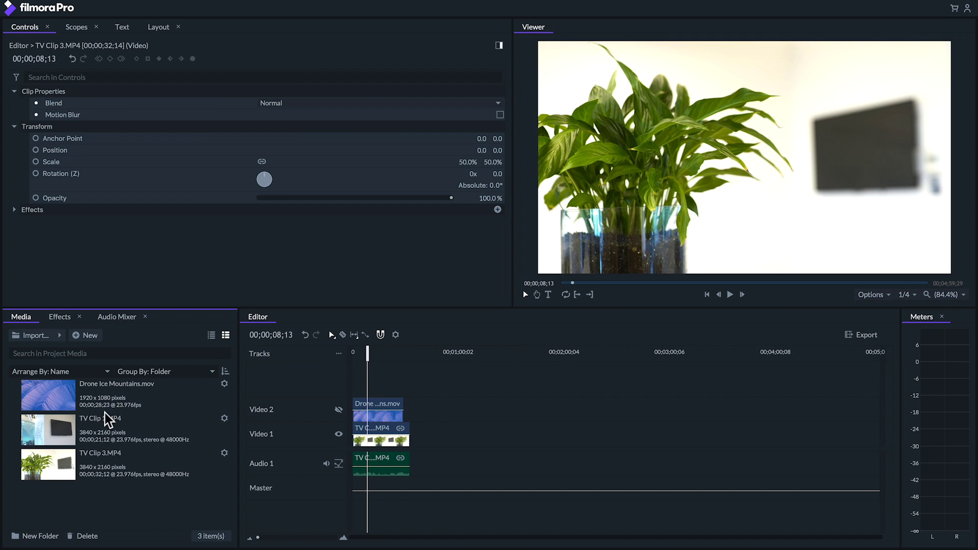
Show the Video 2 drone track in the plant shot and add a Blur effect from Blurs to the drone clip
{"action": "left_click", "coordinate": [339, 410]}
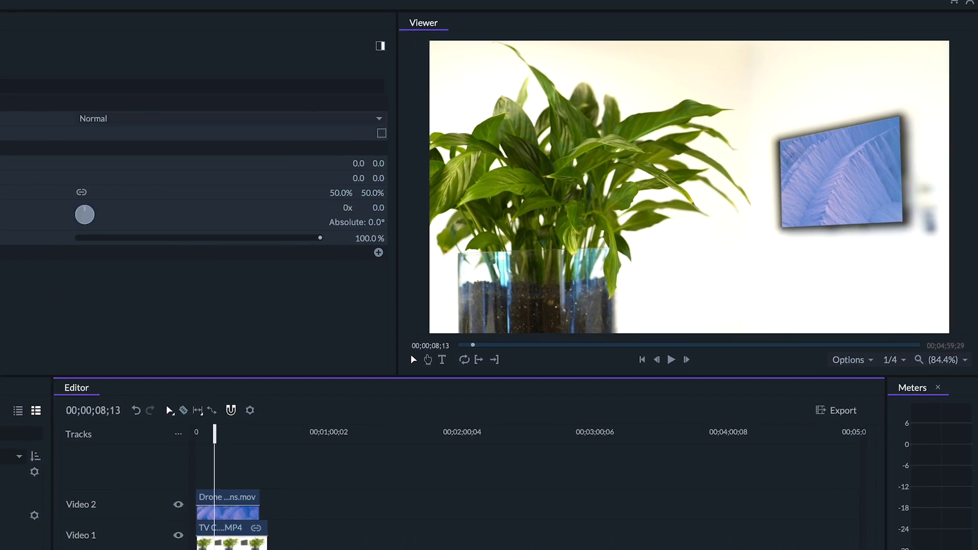
{"action": "left_click", "coordinate": [59, 317]}
{"action": "left_click", "coordinate": [43, 335]}
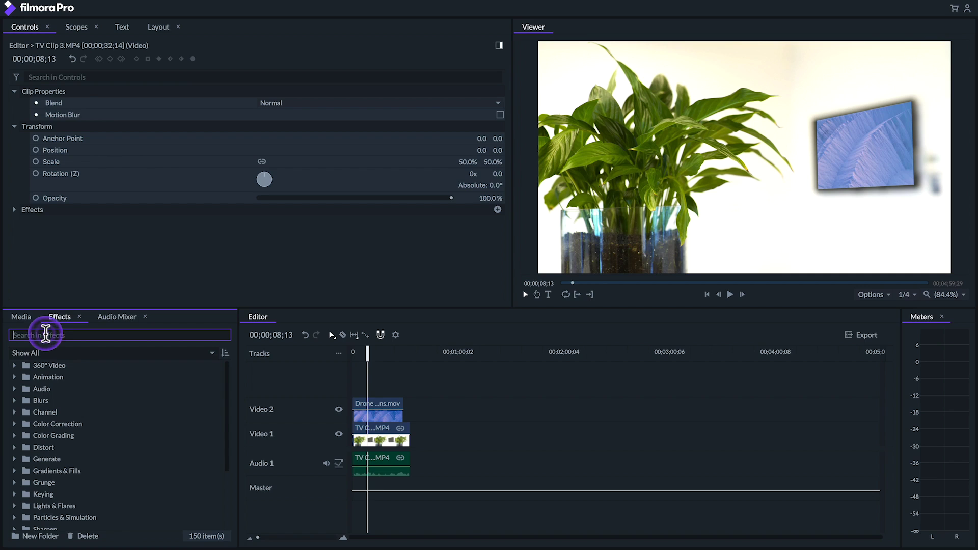
{"action": "left_click", "coordinate": [14, 400]}
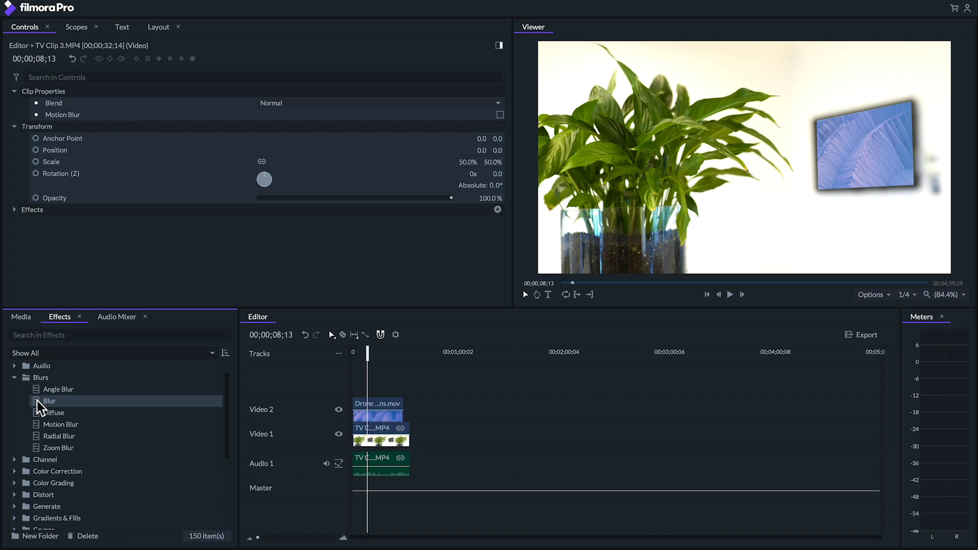
{"action": "left_click_drag", "start_coordinate": [38, 401], "coordinate": [374, 402]}
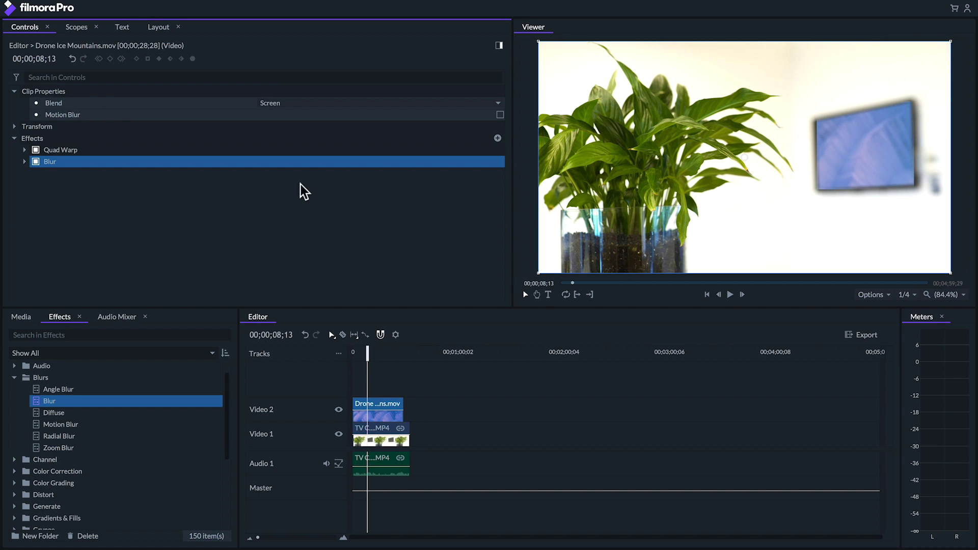
Turn off Clamp to Edge and raise the drone clip's Blur radius to 30.72 px
{"action": "left_click", "coordinate": [25, 162]}
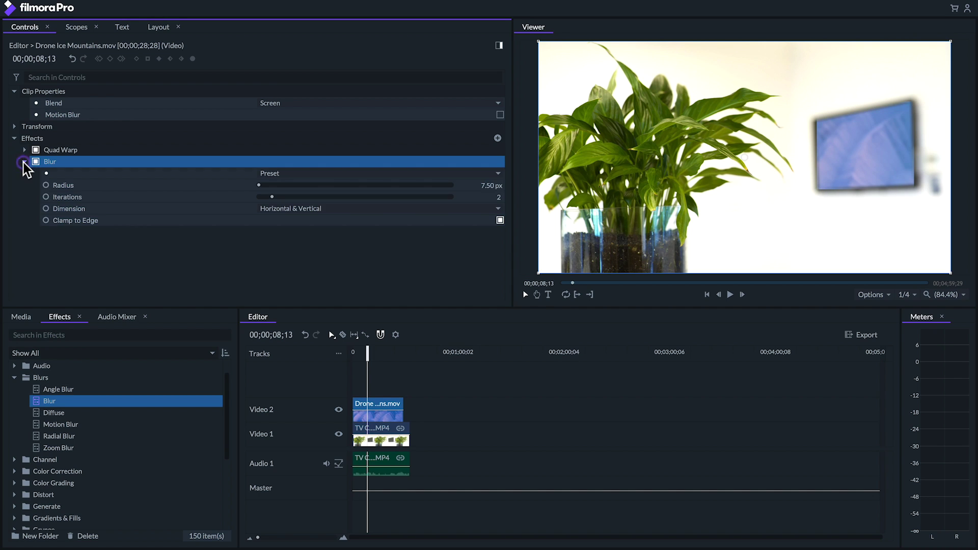
{"action": "left_click", "coordinate": [499, 221]}
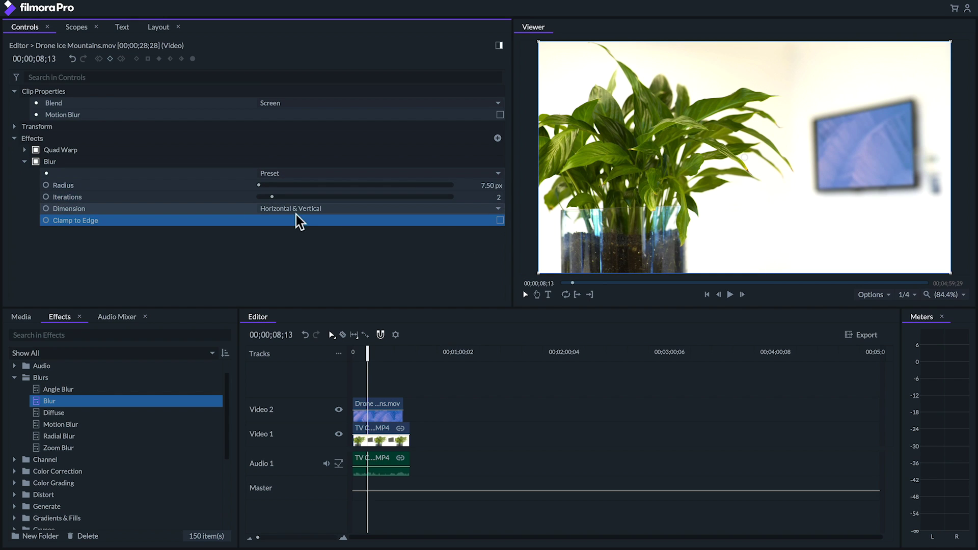
{"action": "left_click_drag", "start_coordinate": [258, 185], "coordinate": [264, 186]}
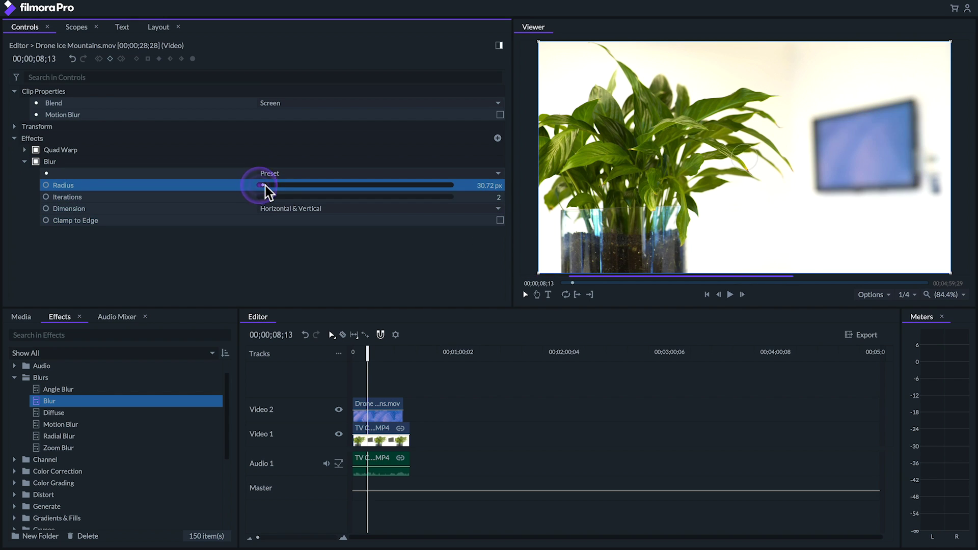